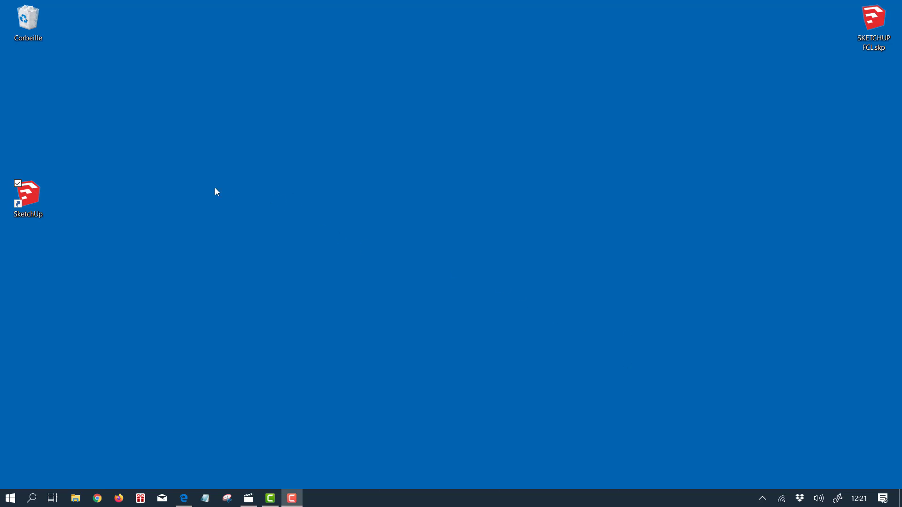
Launch SketchUp and start a new model with the "Architecture - Millimètres" template.
left_click(28, 198)
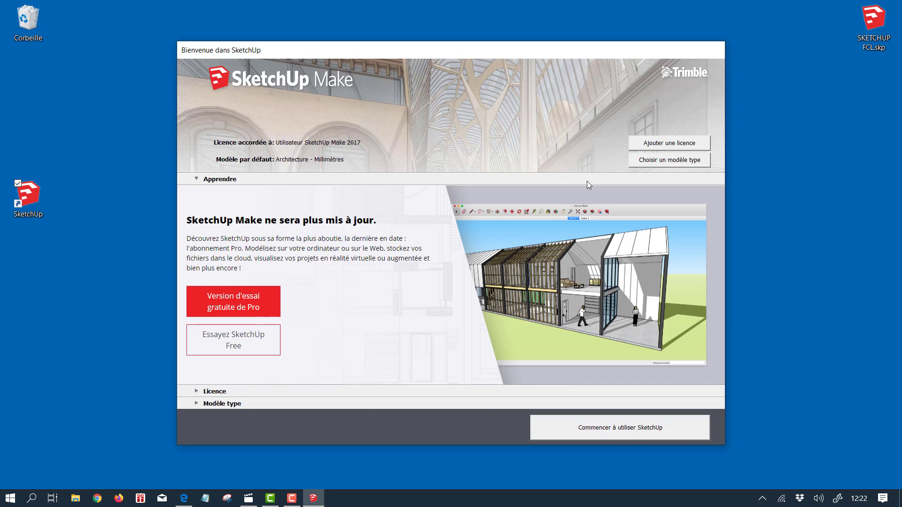
left_click(673, 160)
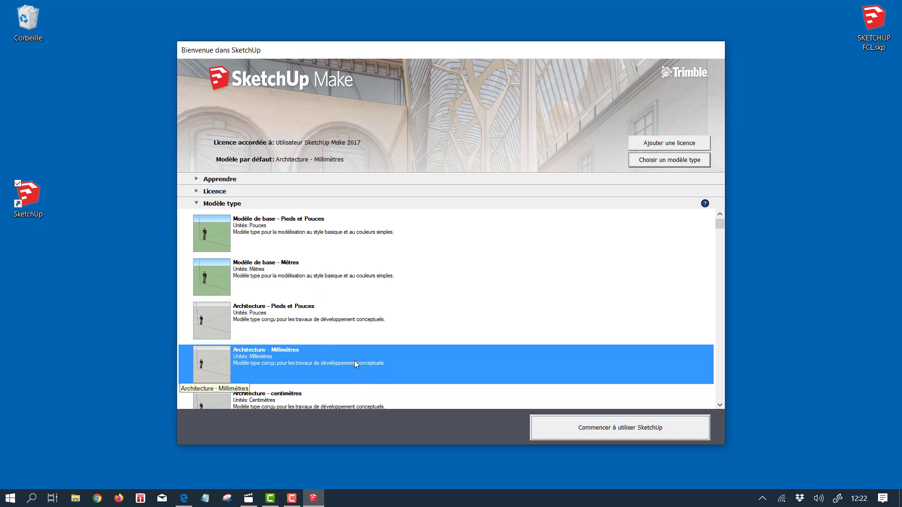
left_click(379, 378)
left_click(331, 282)
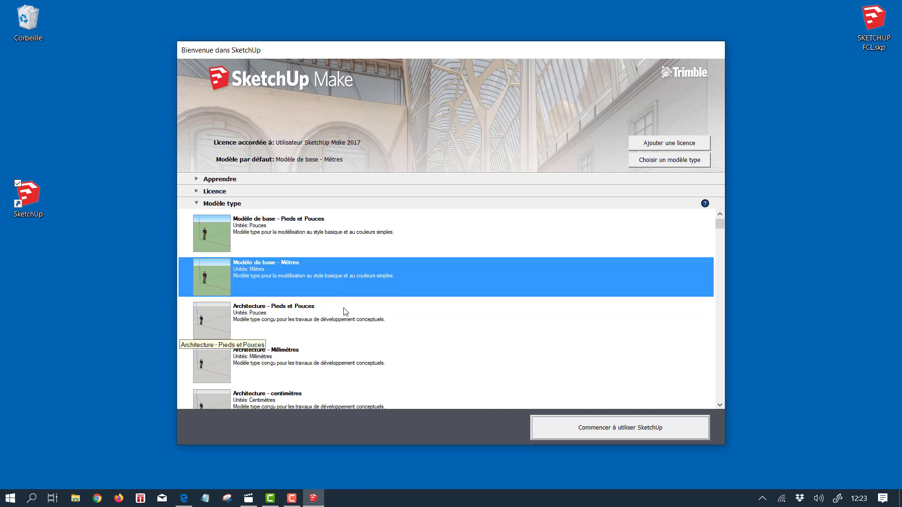
left_click(322, 363)
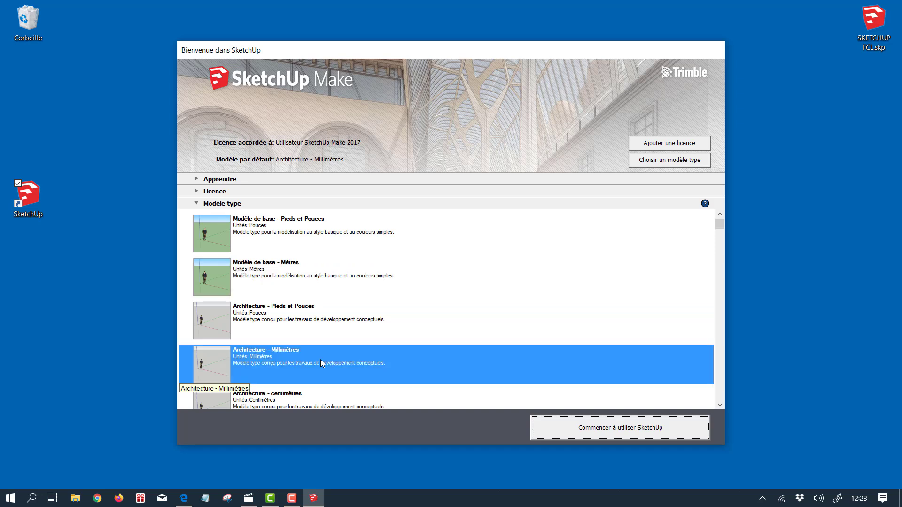
left_click(625, 434)
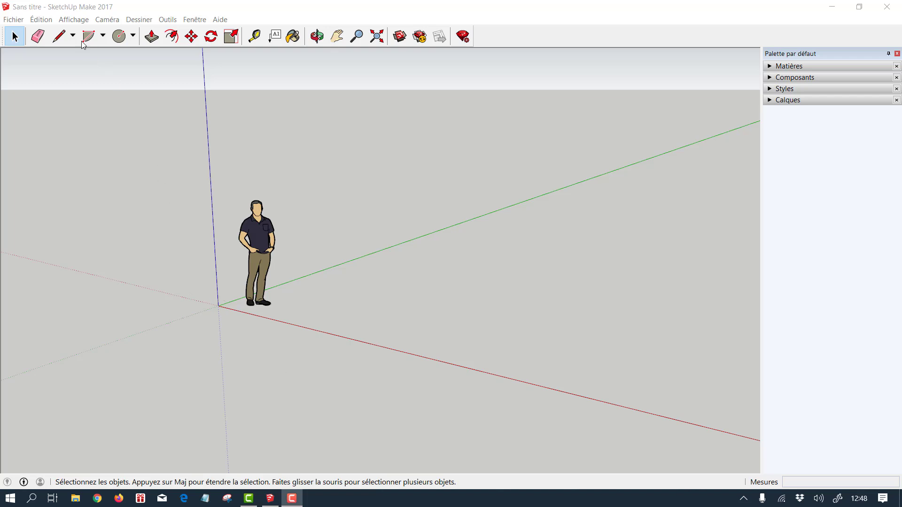
Hide the "Premiers pas" toolbar and show the "Grand jeu d'outils", "Mesures", "Standard" and "Vues" toolbars.
left_click(81, 22)
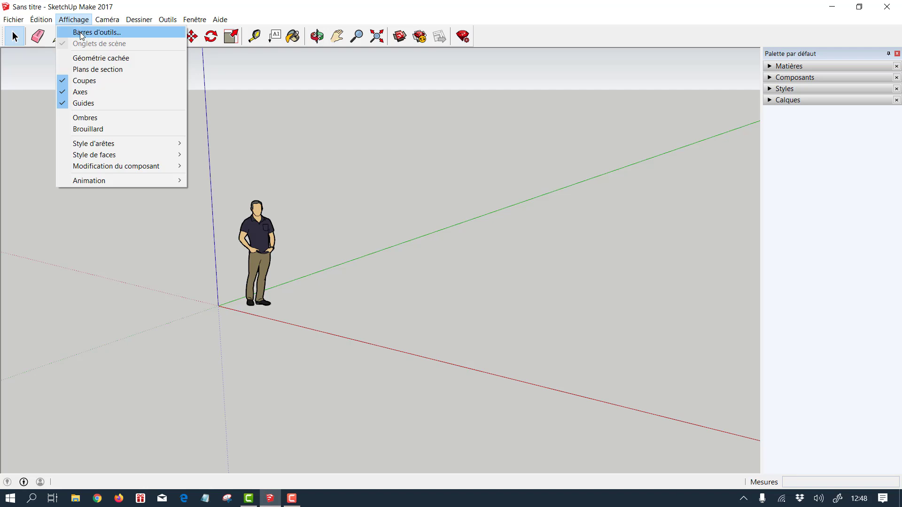
left_click(83, 33)
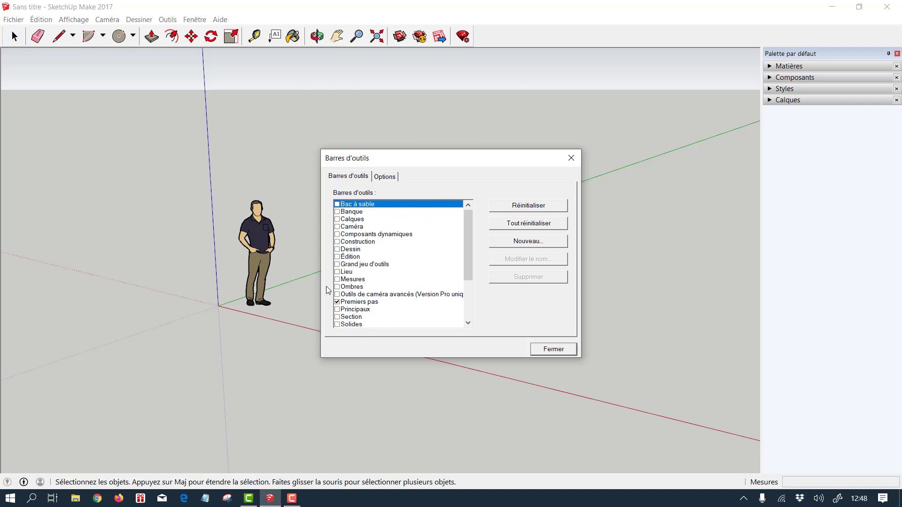
left_click(337, 302)
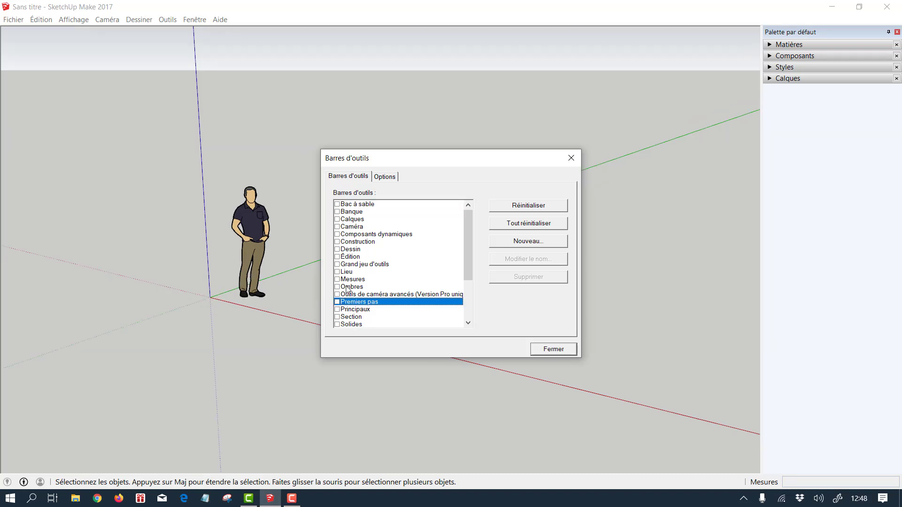
left_click(337, 265)
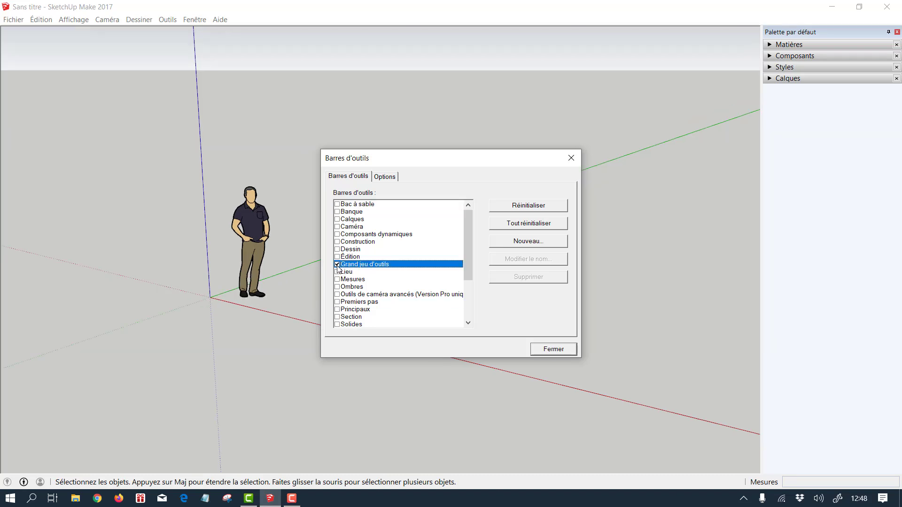
scroll(342, 291, "down", 1)
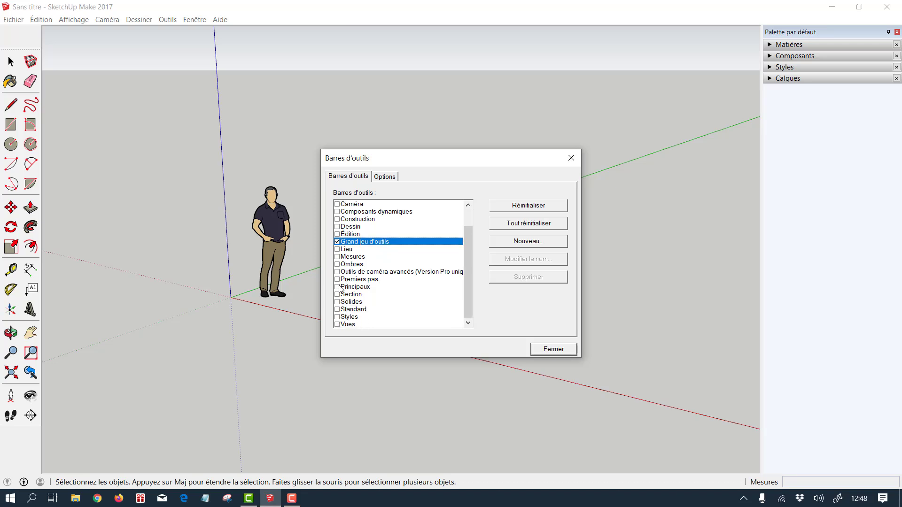
left_click(338, 257)
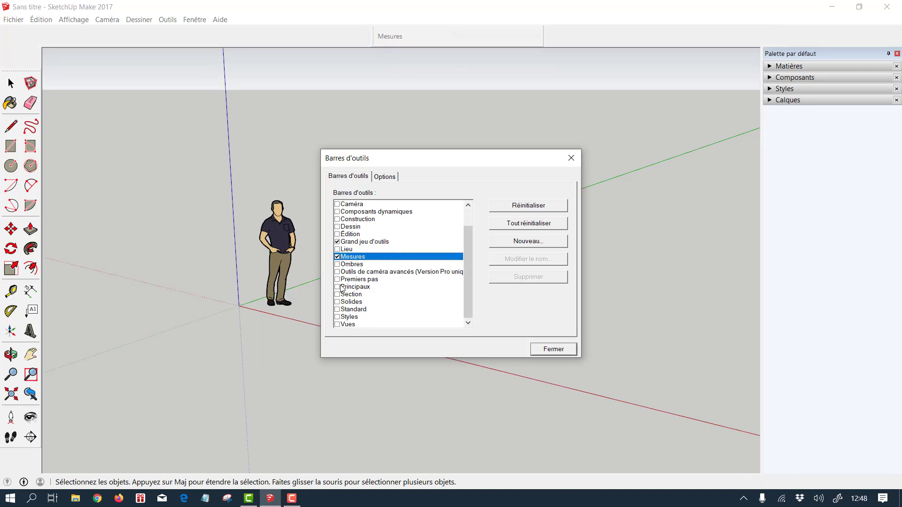
left_click(337, 310)
left_click(337, 324)
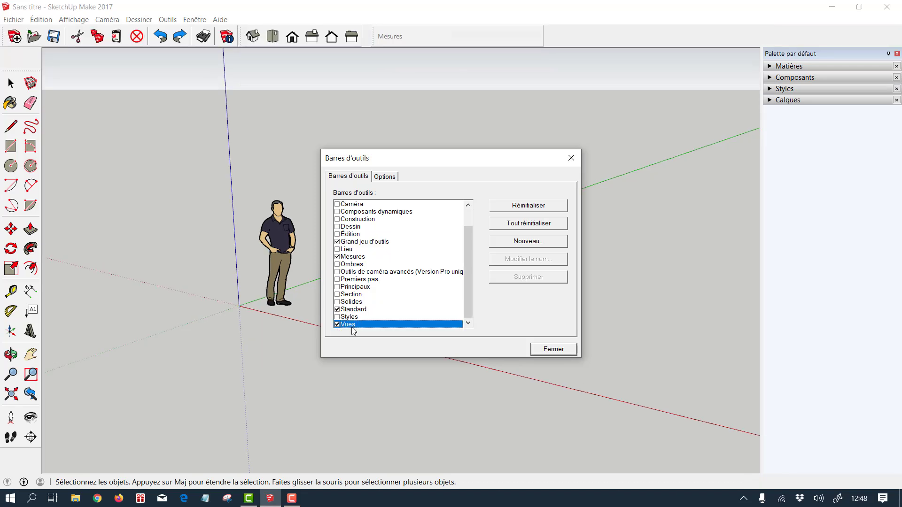
left_click(546, 353)
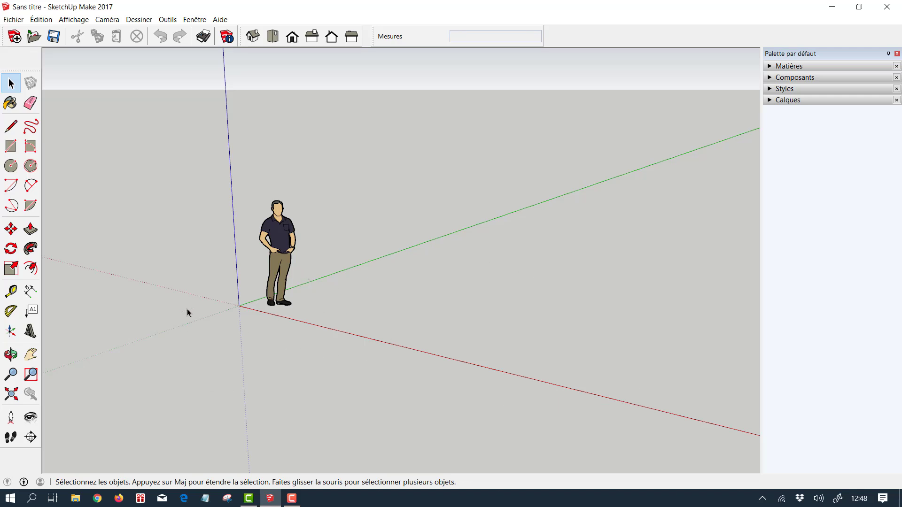
Draw a ground rectangle about 4292 by 6227 mm starting on the red axis, and pull it up about 2143 mm into a box.
left_click(10, 147)
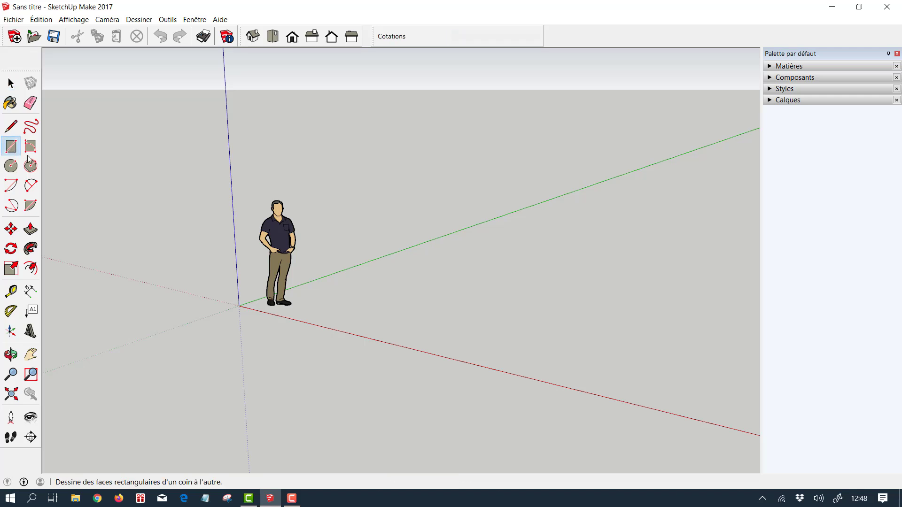
left_click(292, 319)
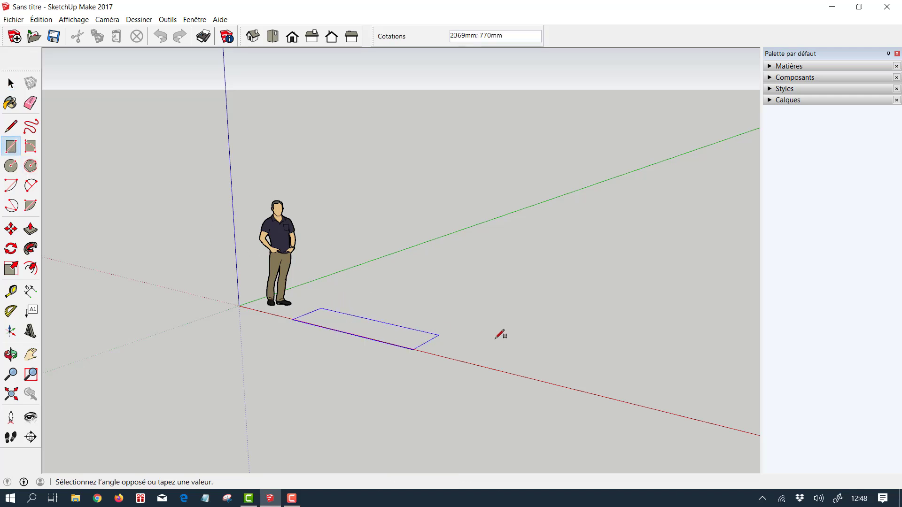
left_click(673, 273)
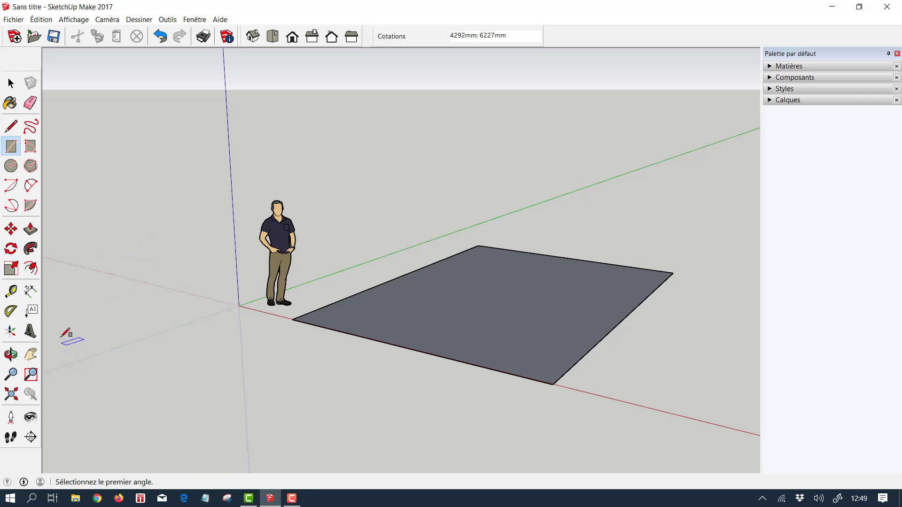
left_click(30, 234)
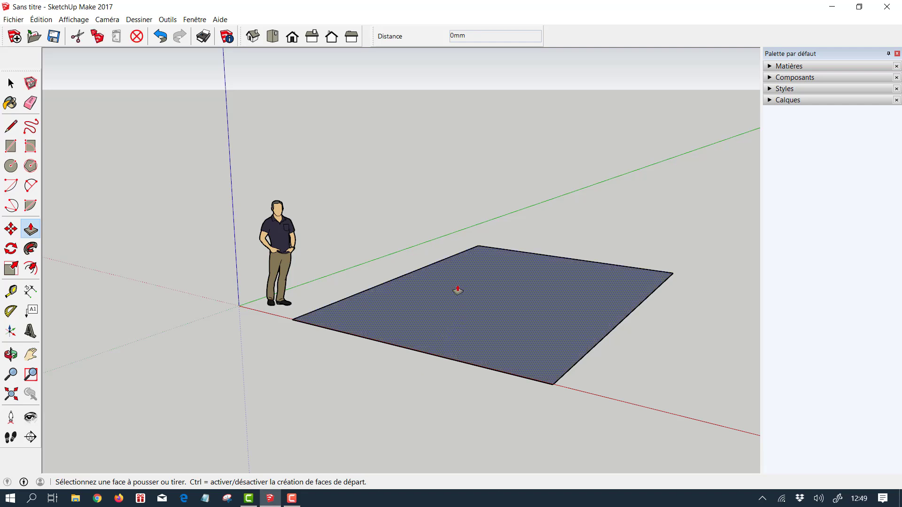
left_click(464, 317)
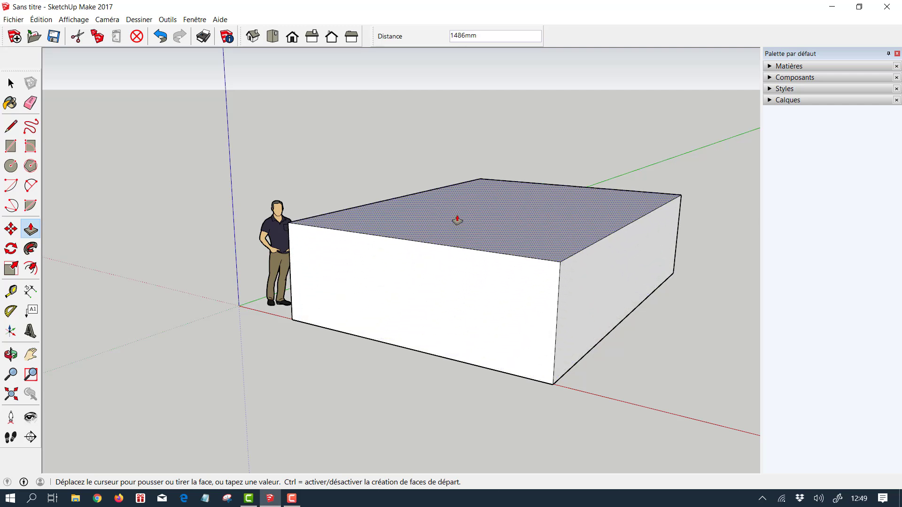
left_click(471, 186)
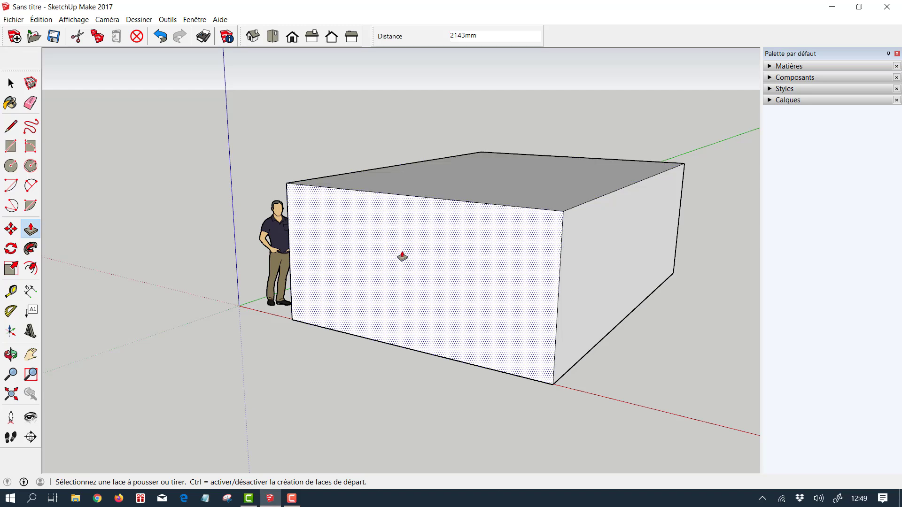
Orbit the view until the front face of the box is seen nearly head-on.
key("o")
left_click_drag(402, 258, 470, 264)
middle_click_drag(470, 265, 476, 264)
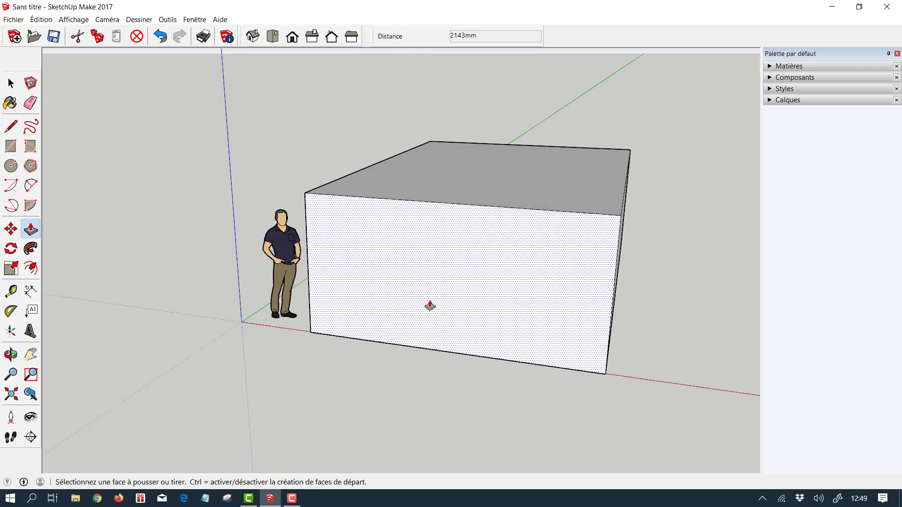
left_click(12, 355)
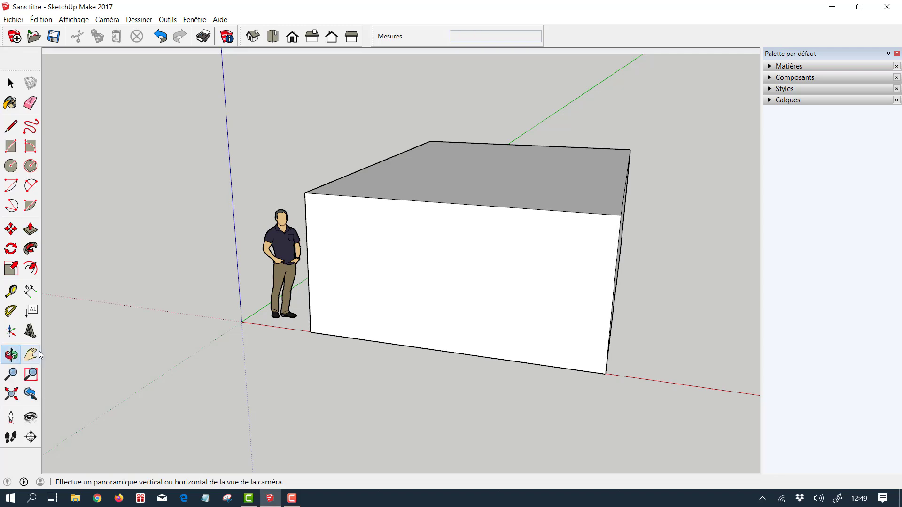
left_click_drag(374, 337, 451, 326)
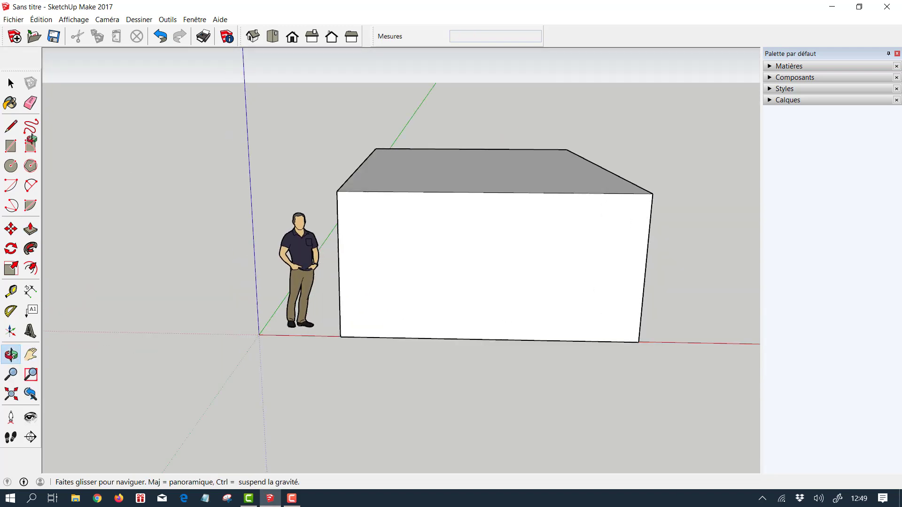
key("space")
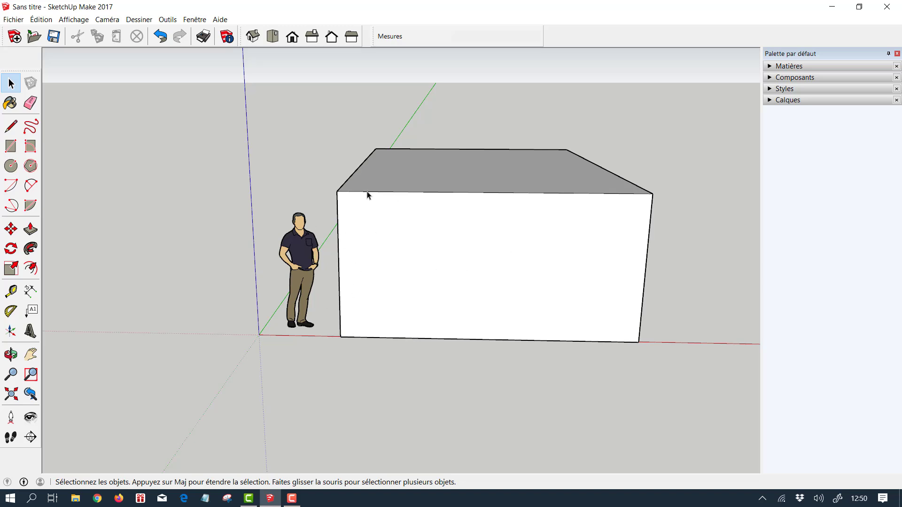
middle_click_drag(318, 348, 336, 344)
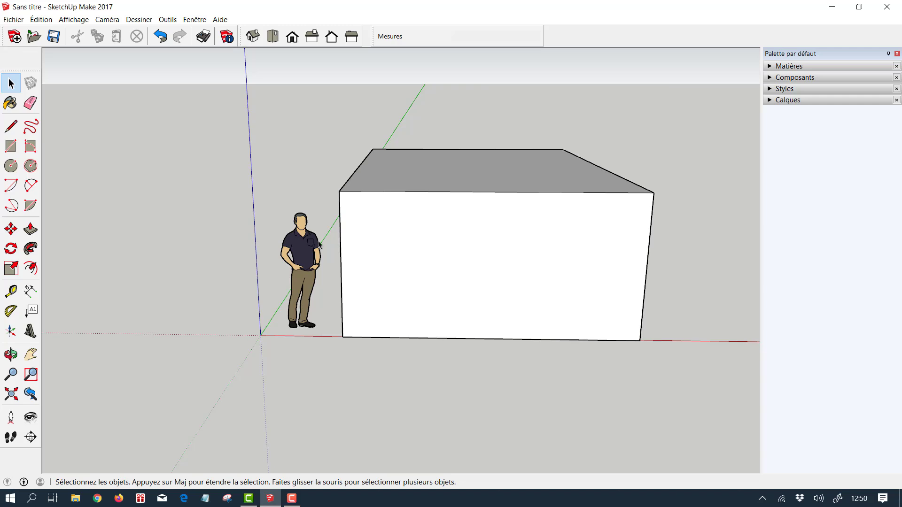
Cut a notch about 1664 by 1074 mm and about 2154 mm deep into the upper-right corner of the box's front face.
left_click(11, 148)
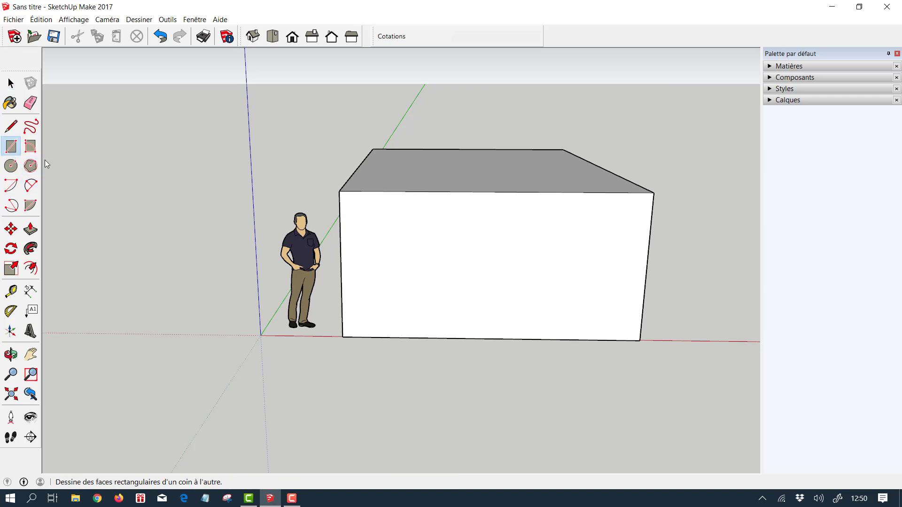
left_click(654, 192)
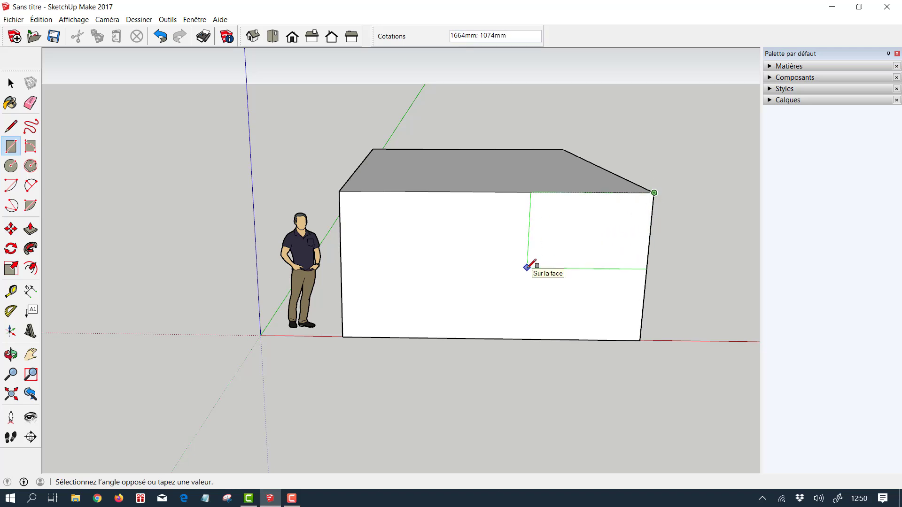
left_click(527, 267)
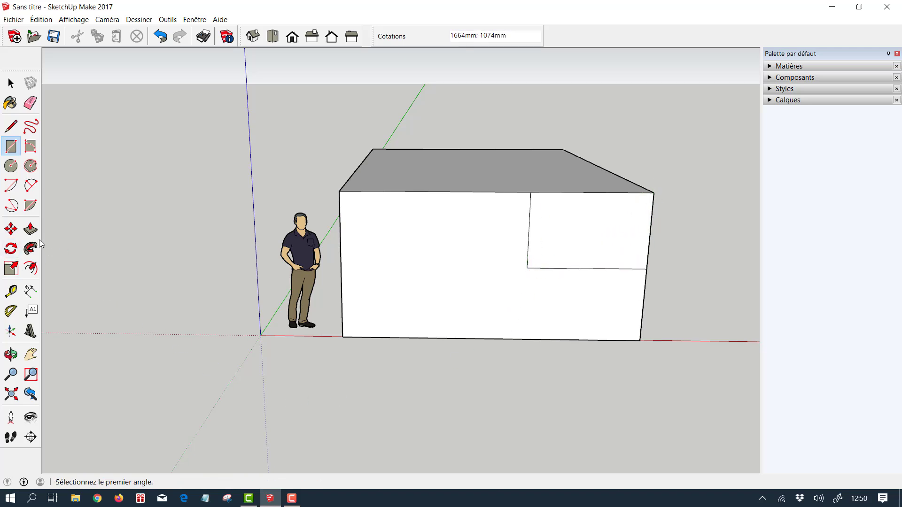
left_click(31, 230)
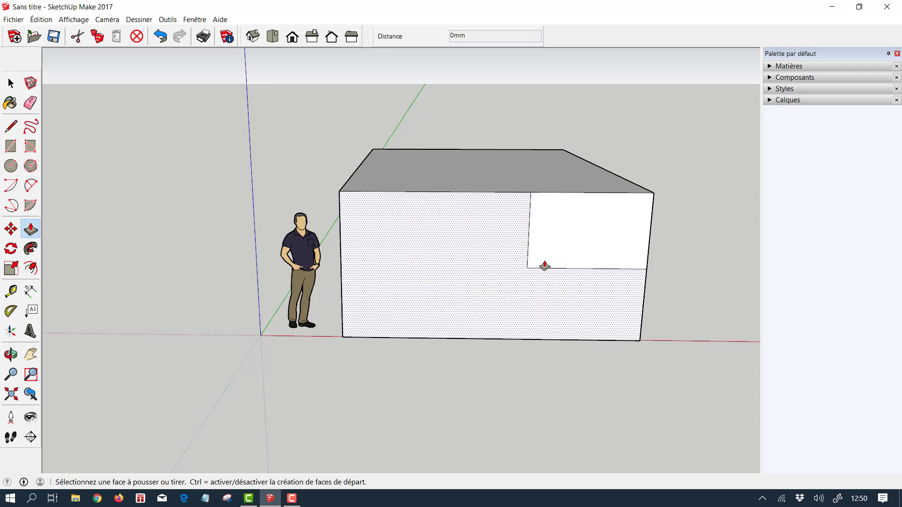
left_click(572, 238)
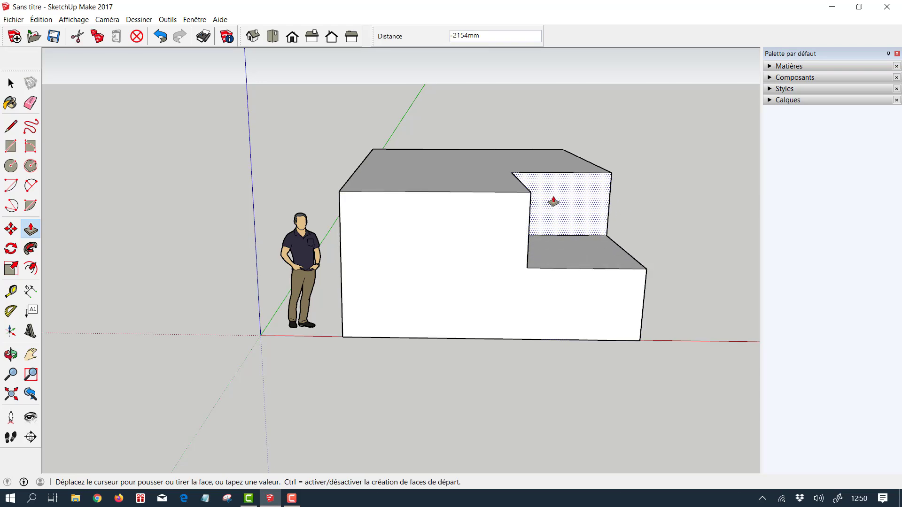
left_click(553, 202)
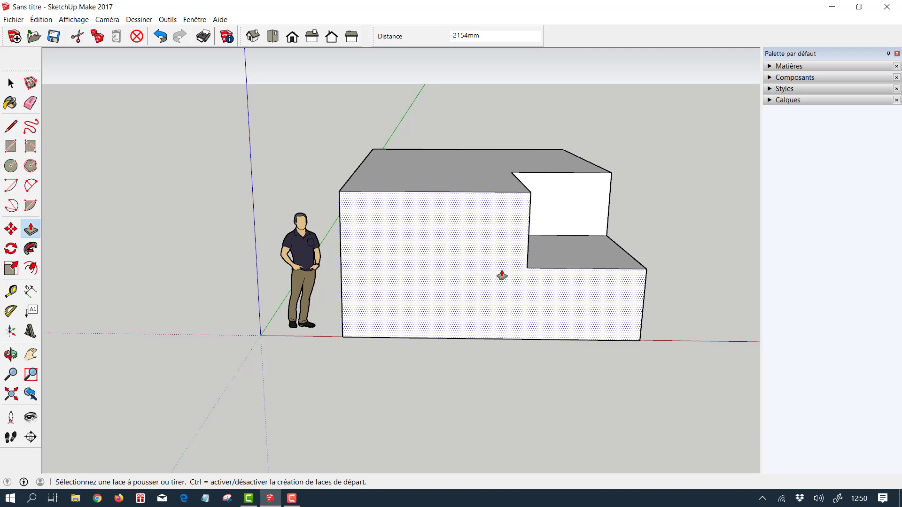
Undo the corner notch and its outline rectangle on the box's front face.
left_click(162, 41)
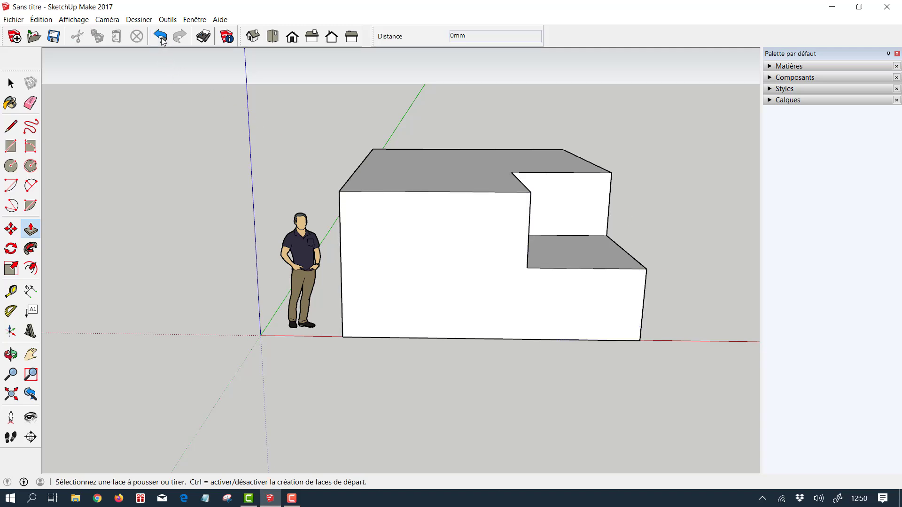
left_click(161, 41)
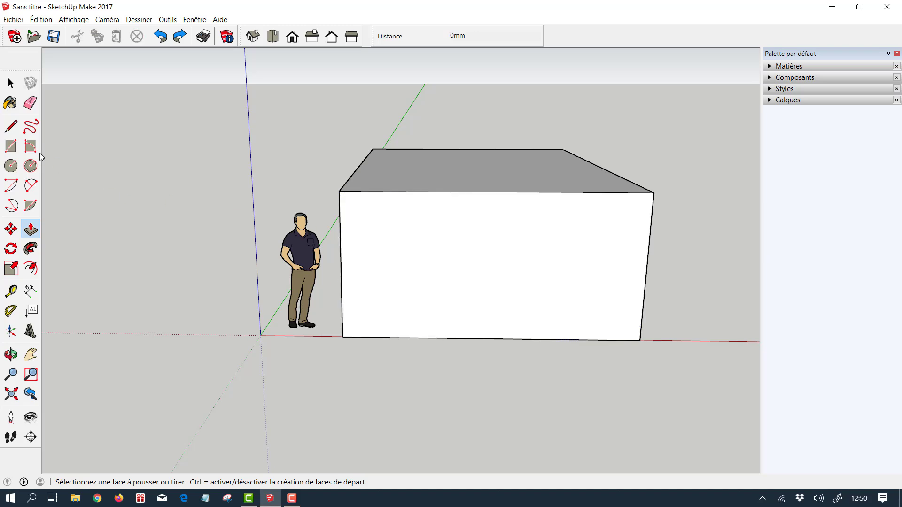
Outline a corner notch about 1210 mm wide with lines on the front face's upper-right corner, and push it in about 2165 mm.
left_click(10, 131)
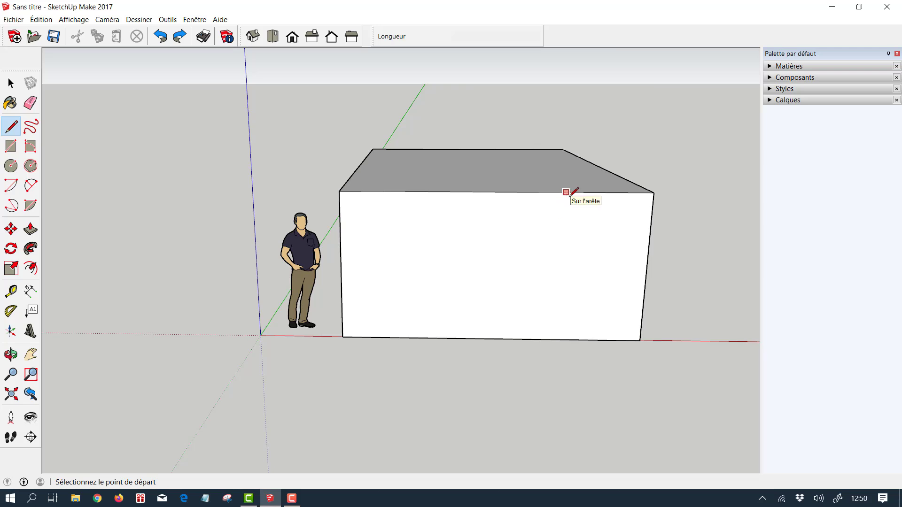
left_click(564, 193)
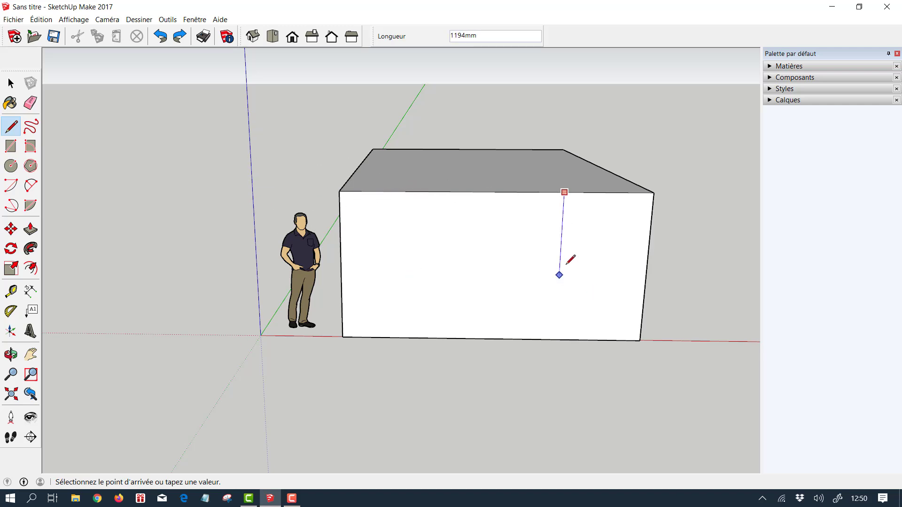
left_click(560, 264)
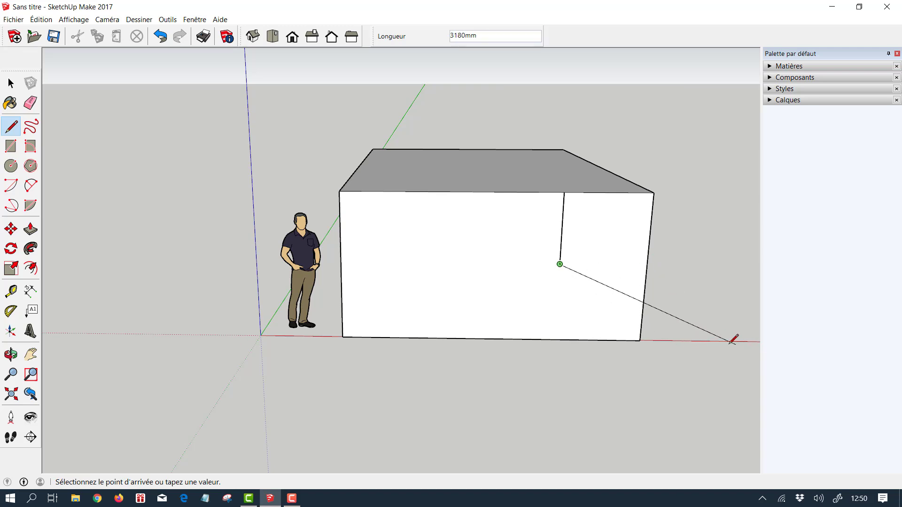
left_click(647, 264)
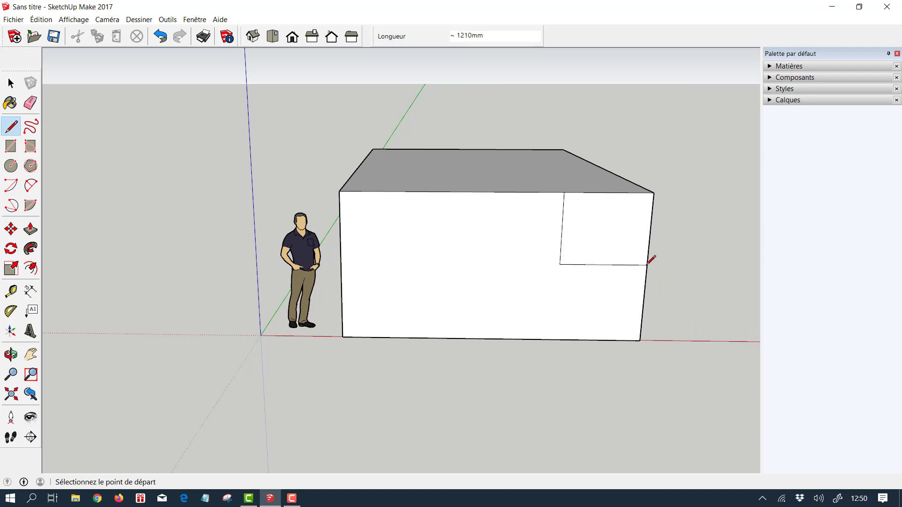
left_click(34, 234)
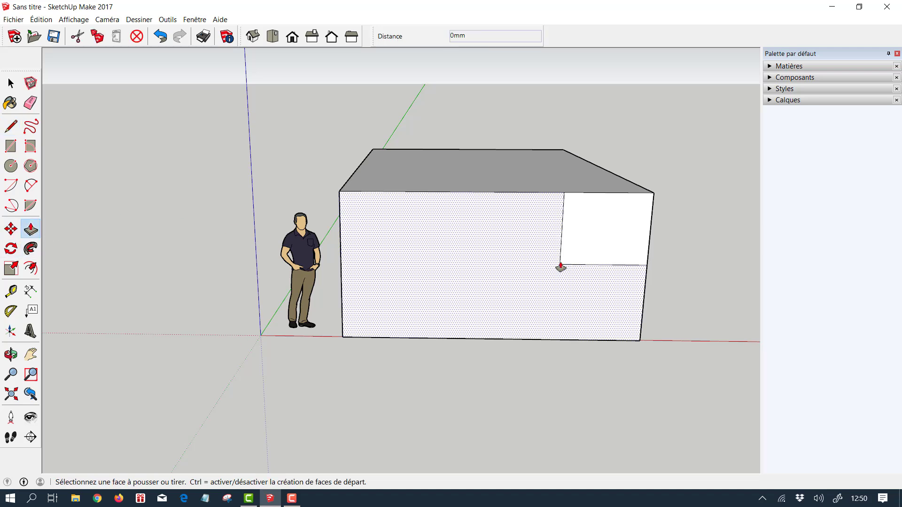
left_click_drag(604, 244, 586, 200)
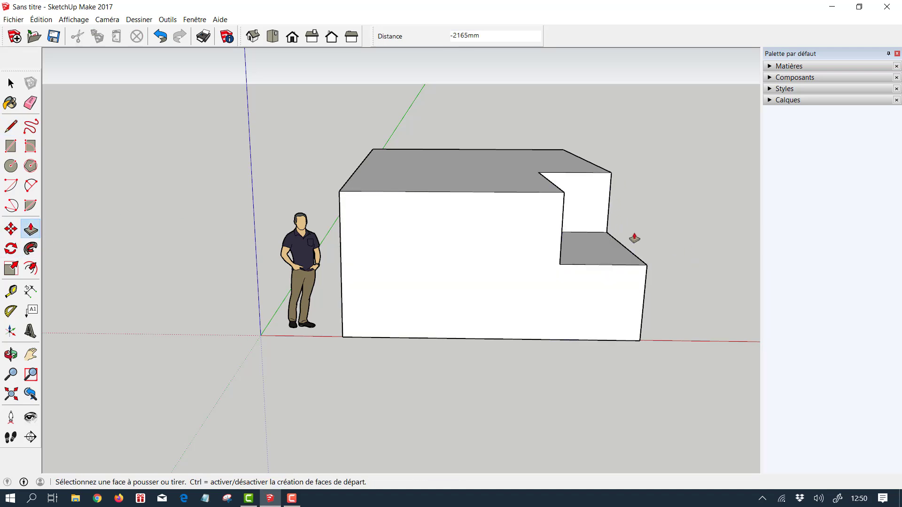
Inspect the notched box by orbiting and through the standard top, front, right and isometric views.
key("o")
left_click_drag(671, 211, 485, 246)
key("p")
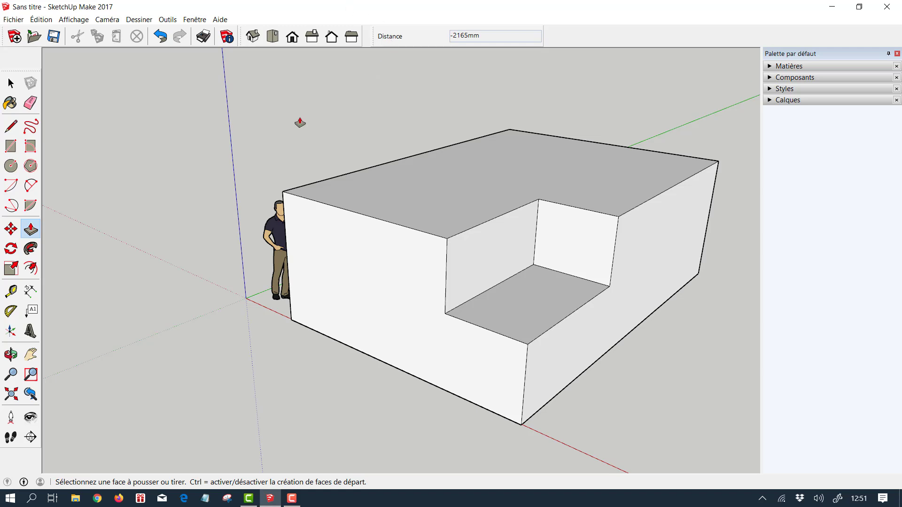
left_click(273, 42)
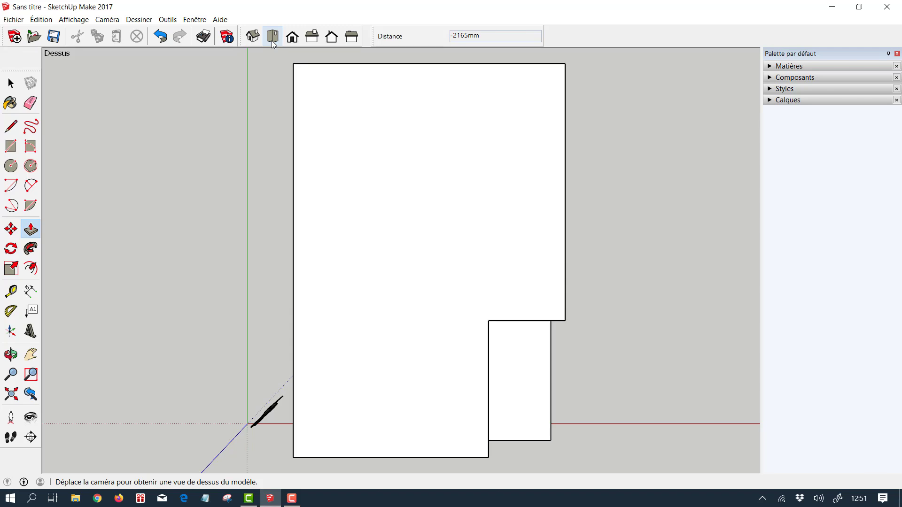
left_click(293, 41)
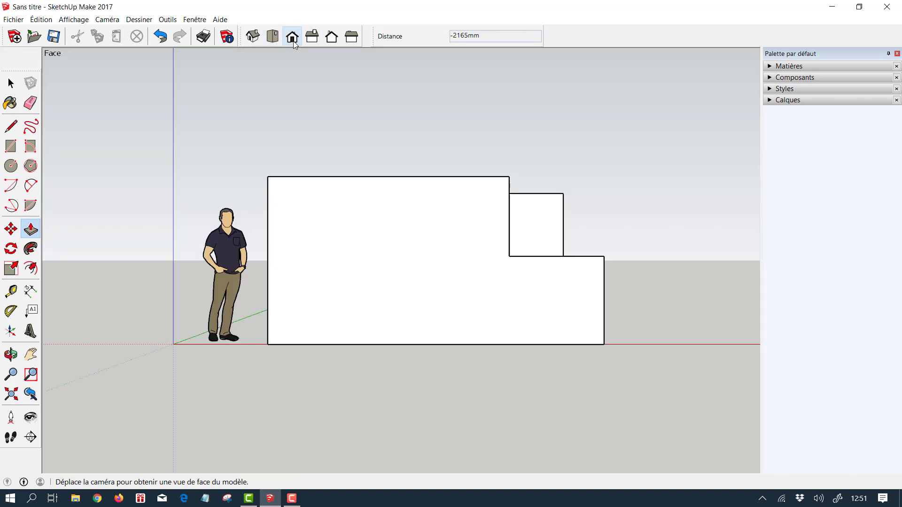
left_click(311, 41)
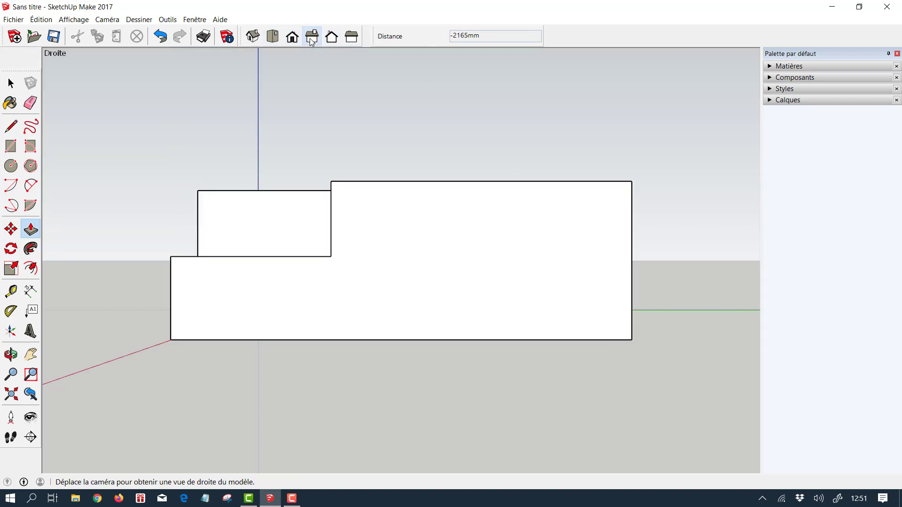
left_click(254, 37)
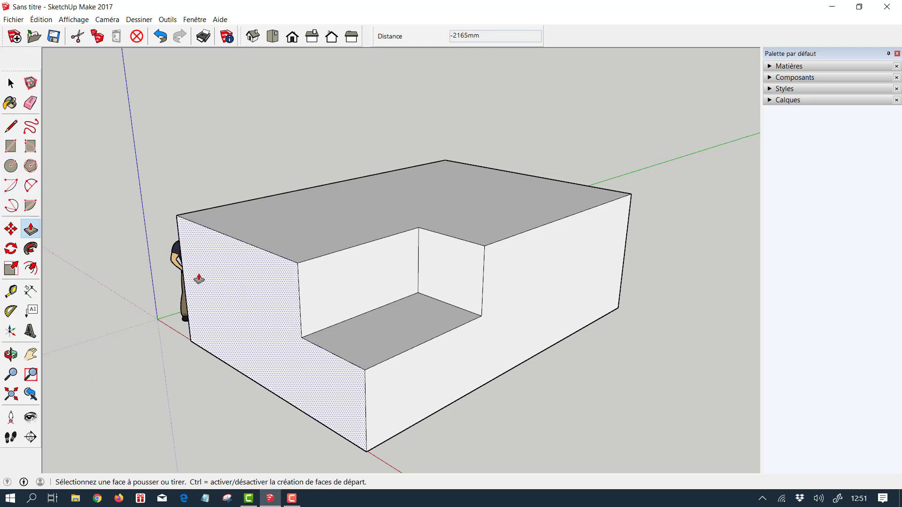
Draw a circle about 558 mm in radius on the front face, left of the notch.
left_click(10, 166)
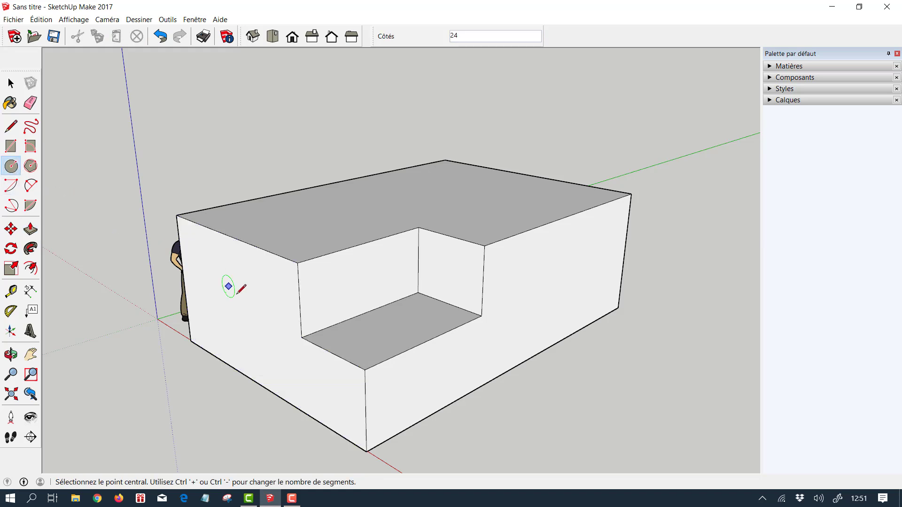
left_click(215, 277)
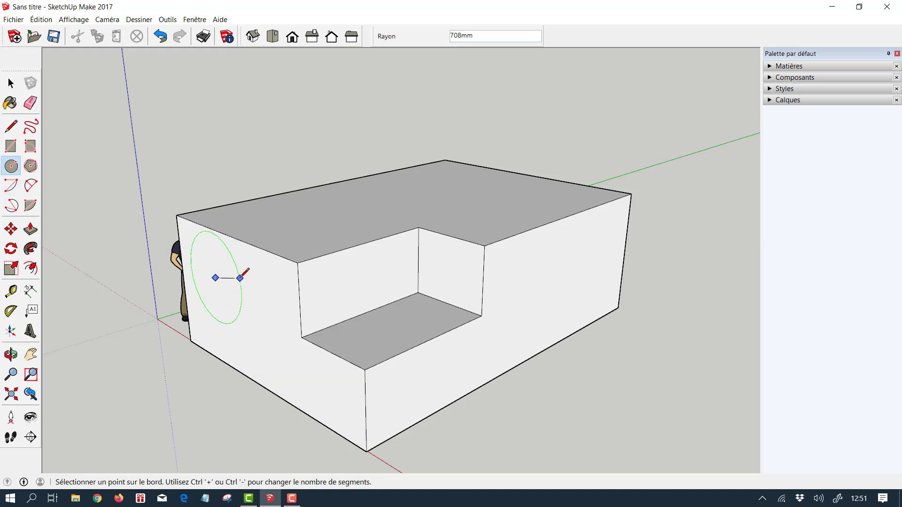
left_click(230, 266)
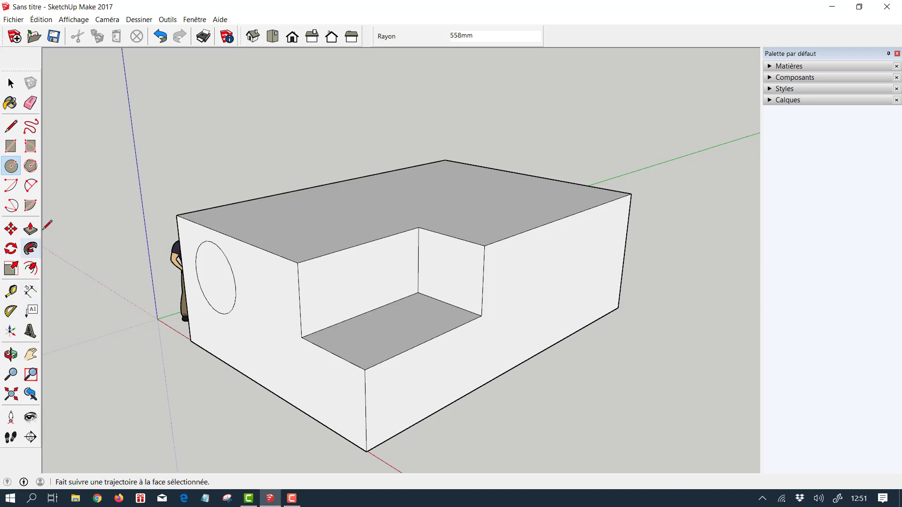
Push the circle 6227 mm through the box, up to its rear top edge, to cut a through hole.
left_click(33, 228)
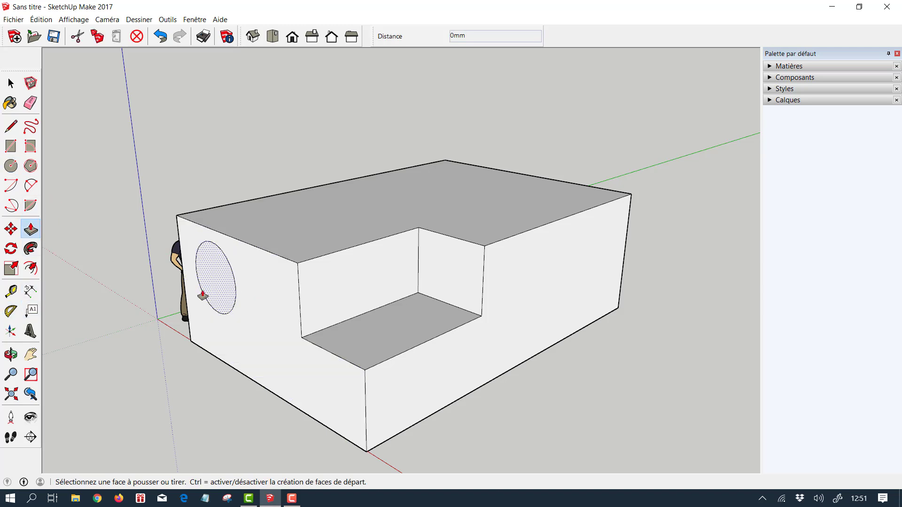
left_click(210, 285)
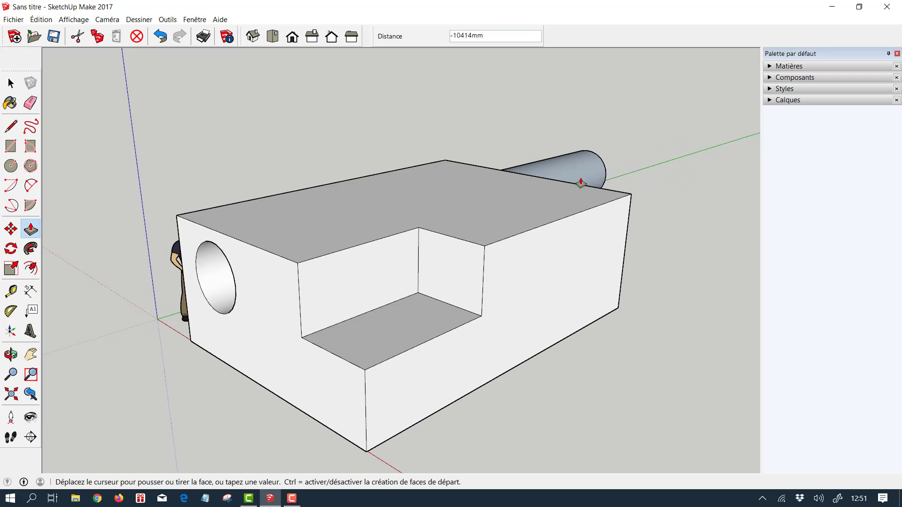
left_click(594, 179)
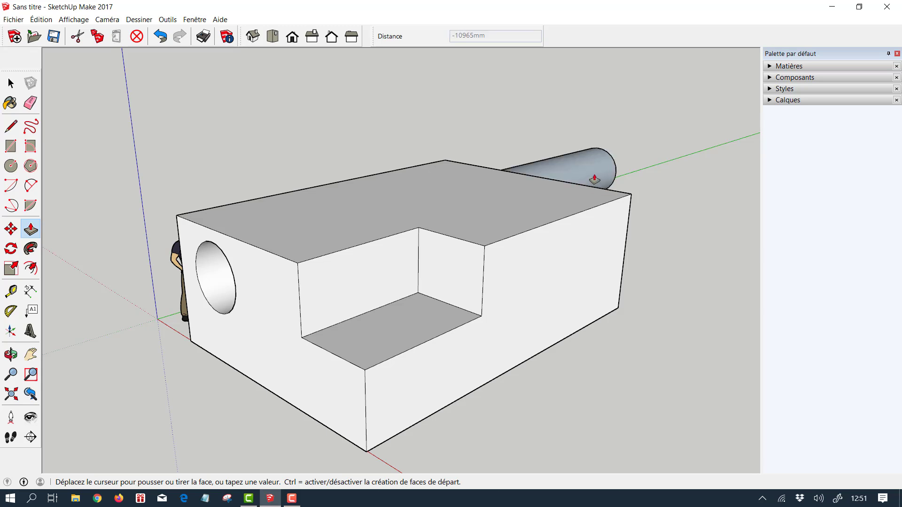
left_click(594, 179)
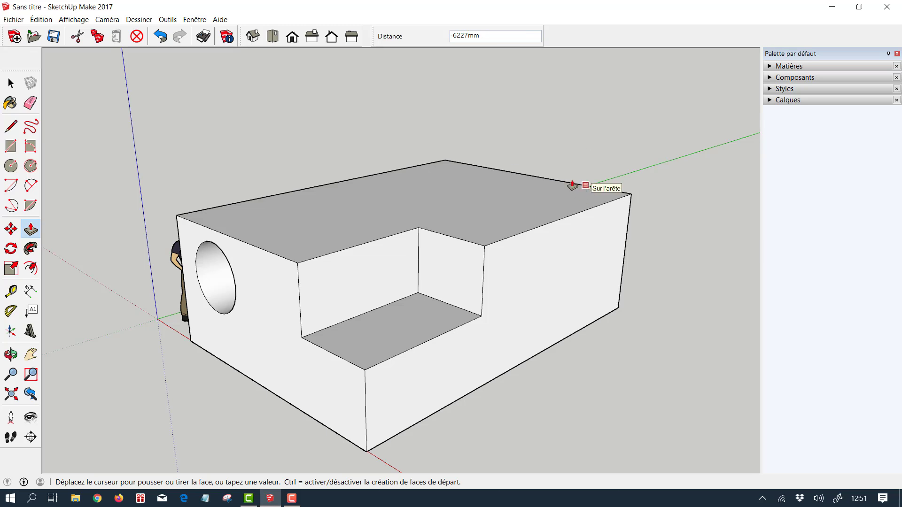
left_click(572, 185)
Orbit around the box to examine the through hole and the corner notch from low and raised viewpoints.
key("o")
left_click_drag(670, 234, 747, 177)
key("p")
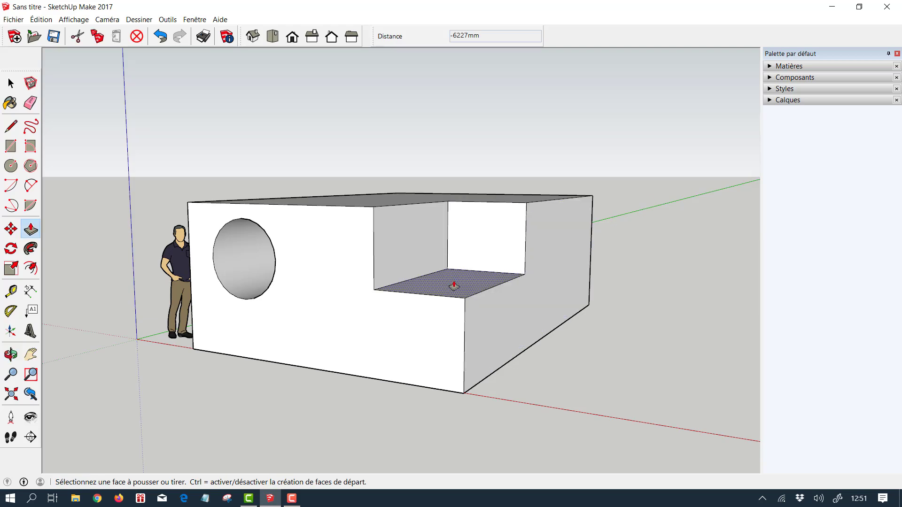
key("o")
left_click_drag(454, 285, 392, 338)
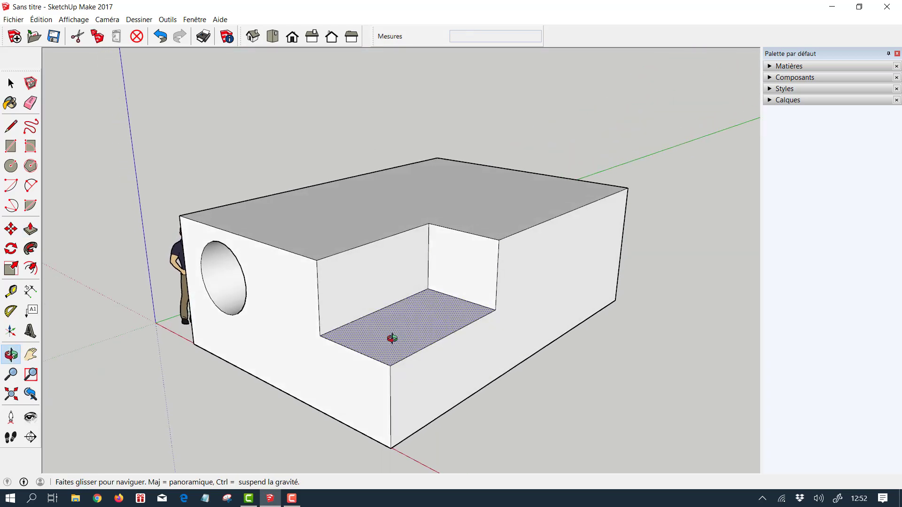
key("p")
scroll(392, 338, "down", 3)
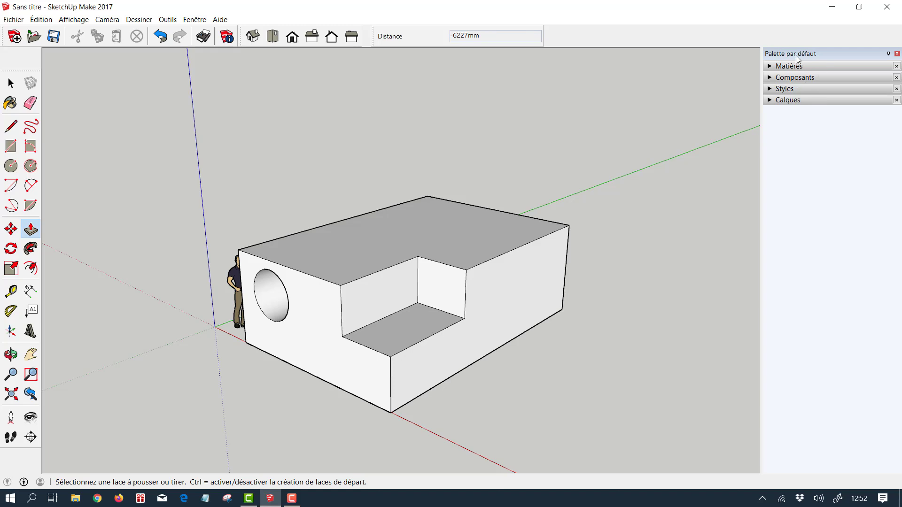
Paint the box's right side red with Couleur A05 and the notched front face yellow with Couleur E05.
left_click(771, 70)
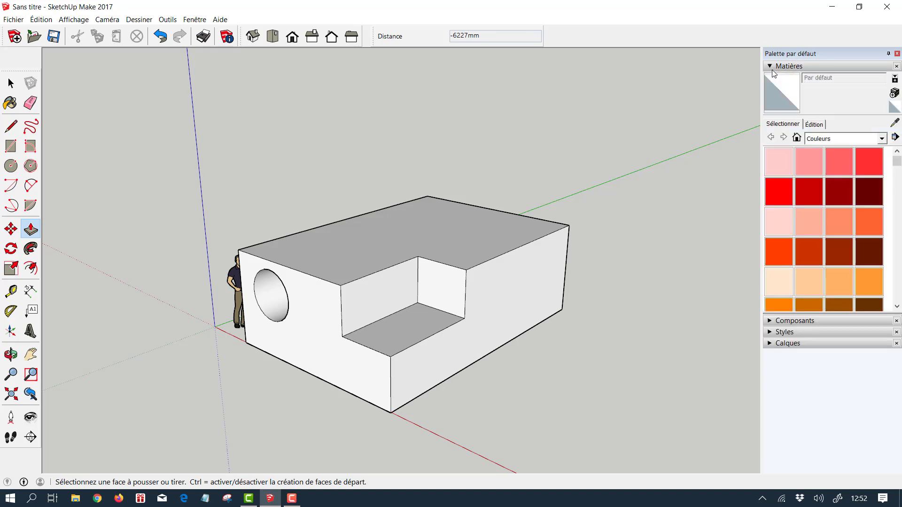
left_click(778, 191)
left_click(499, 316)
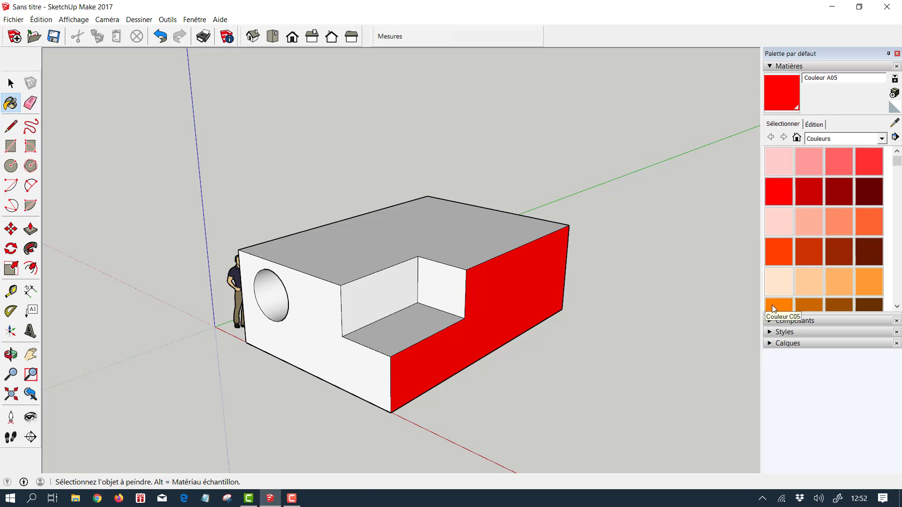
scroll(783, 266, "down", 3)
left_click(785, 206)
left_click(328, 303)
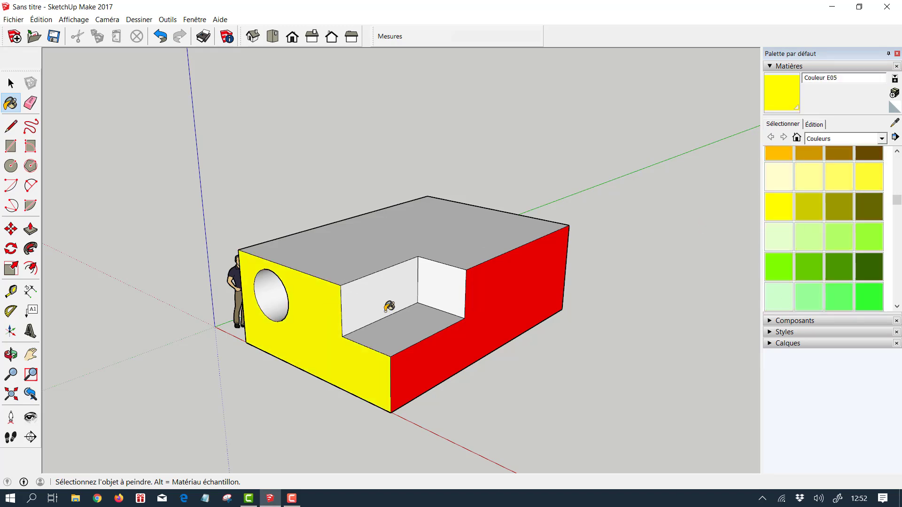
Paint the box's top face green with Couleur F05 and the notch floor magenta with Couleur K05.
left_click(788, 274)
left_click(478, 237)
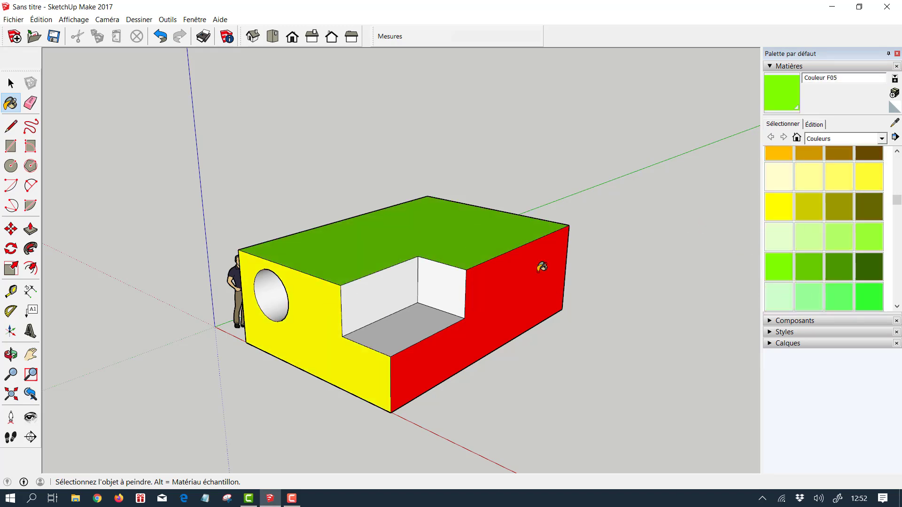
scroll(779, 287, "down", 3)
left_click(778, 286)
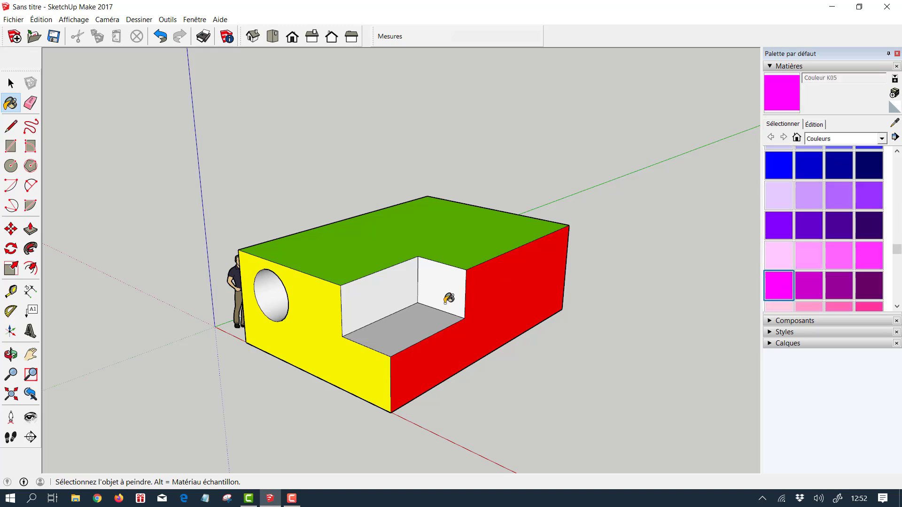
left_click(443, 321)
Paint the notch's side wall pale pink with Couleur K01 and its back wall blue with Couleur I05.
left_click(778, 256)
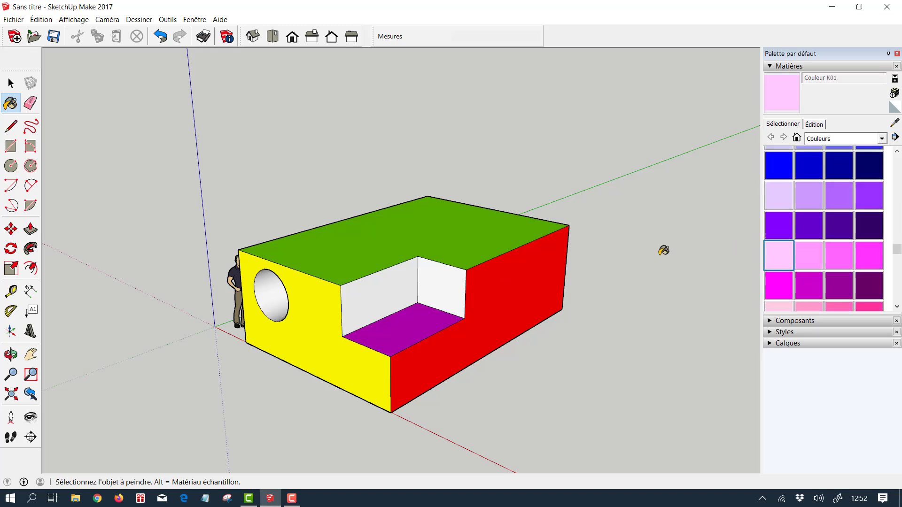
left_click(407, 296)
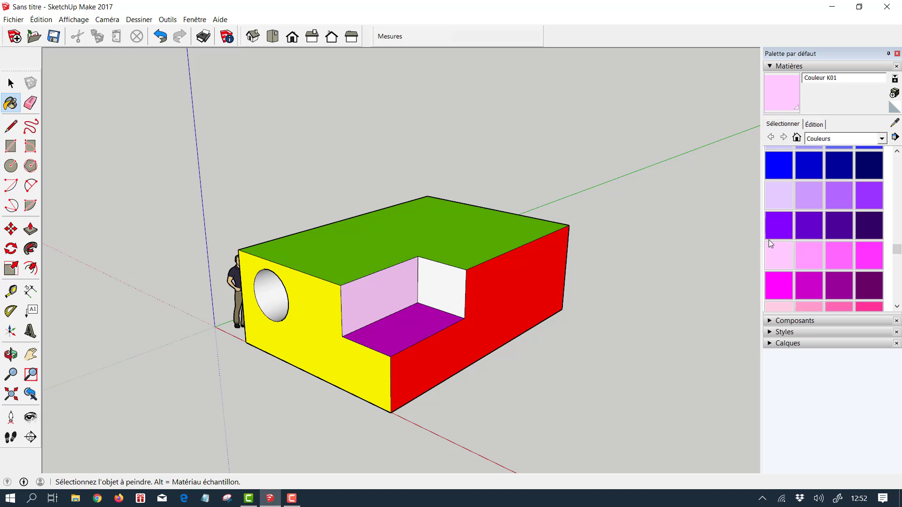
left_click(779, 165)
left_click(444, 295)
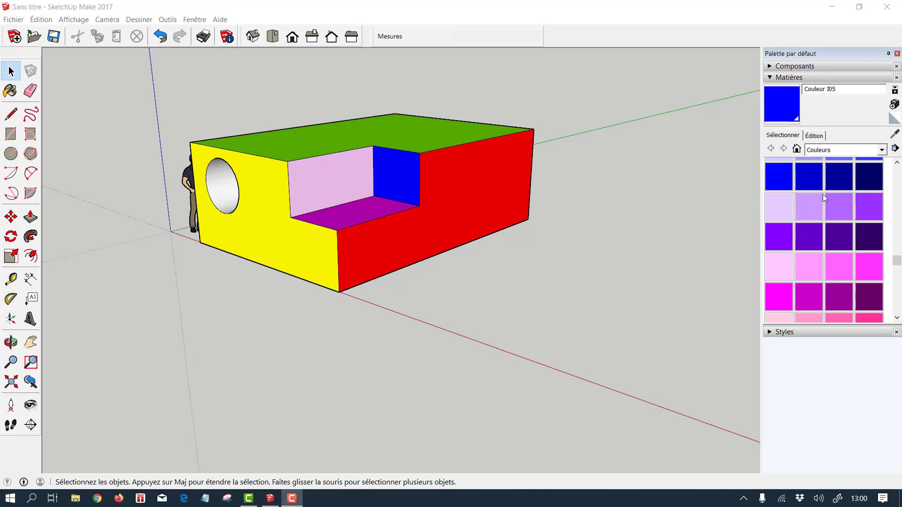
Browse the colour swatches, the materials used in the model and the Matières library folders, and reopen the Couleurs collection.
scroll(833, 241, "up", 10)
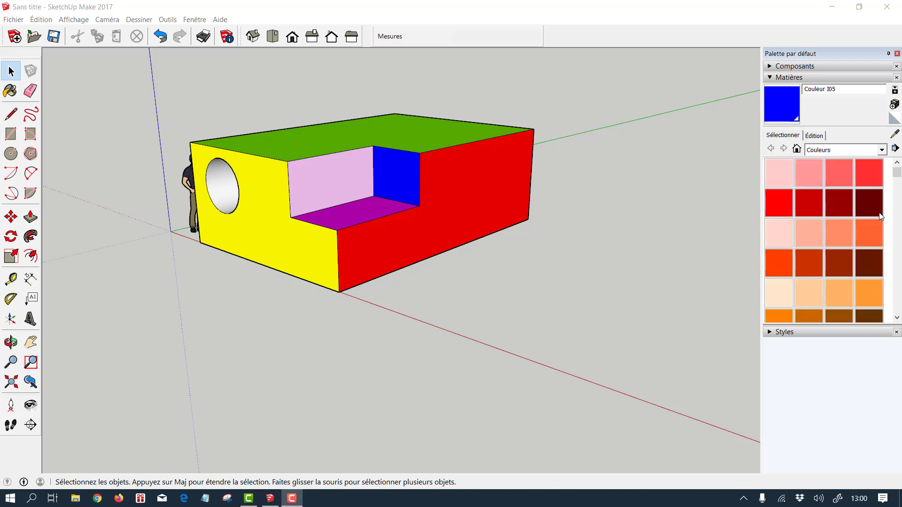
scroll(878, 212, "down", 8)
scroll(877, 217, "up", 5)
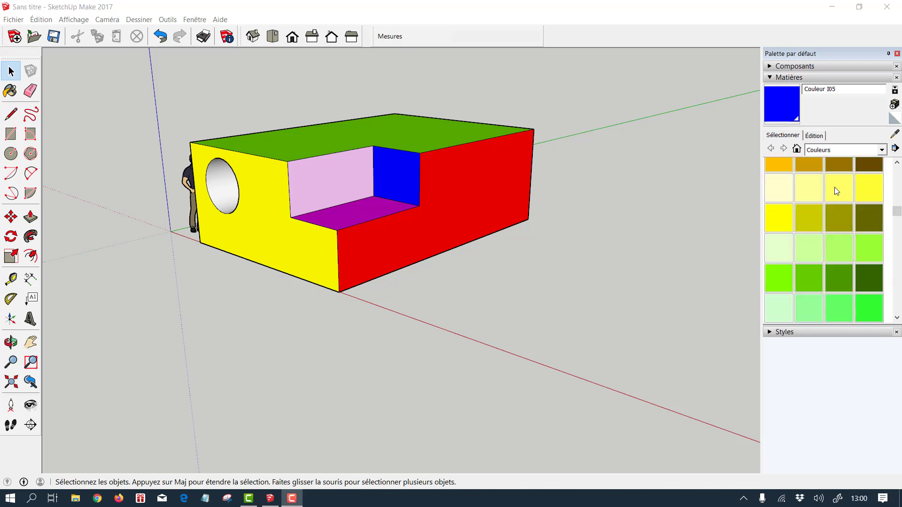
left_click(796, 149)
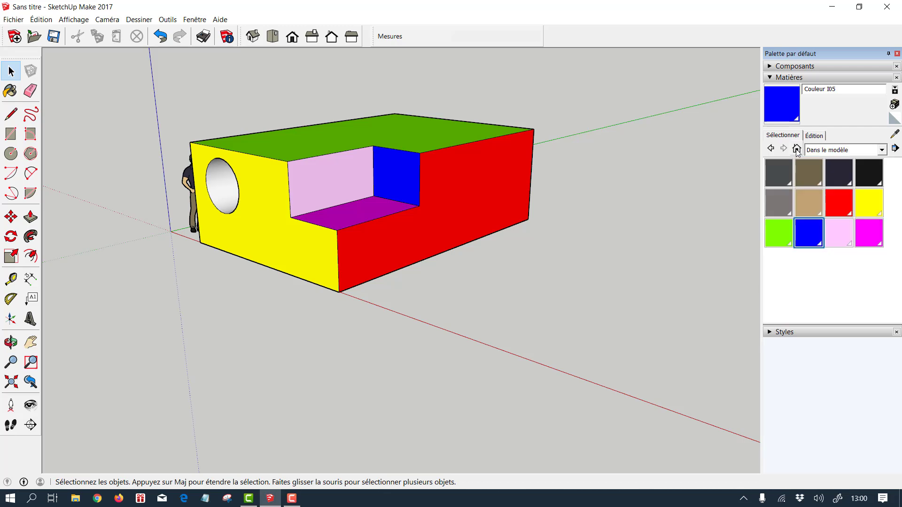
left_click(875, 158)
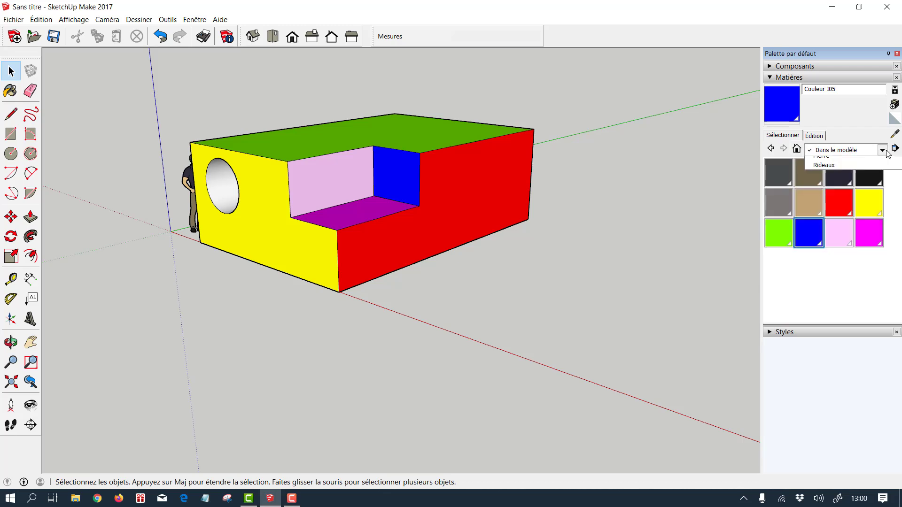
left_click(849, 172)
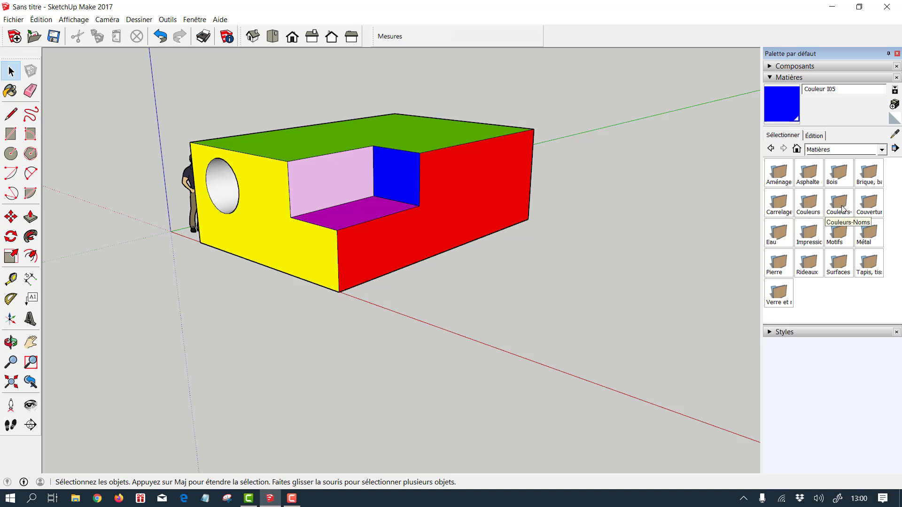
left_click(808, 207)
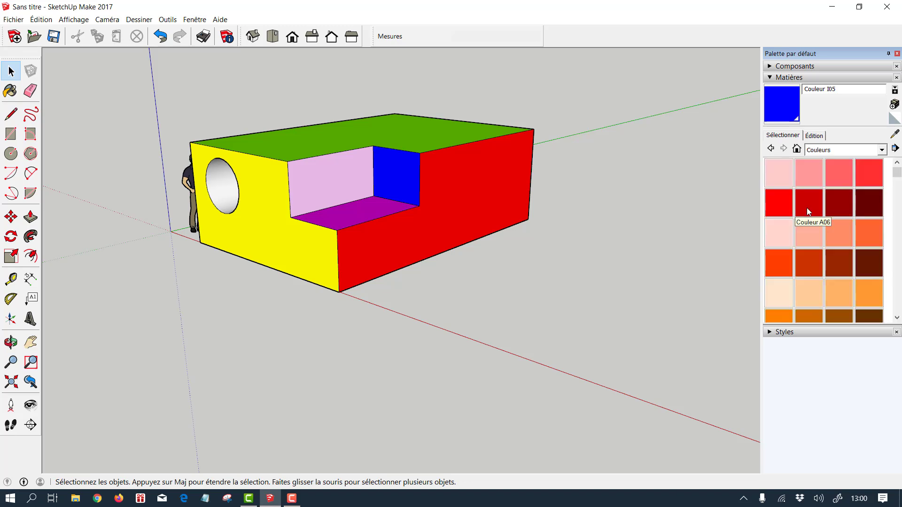
Look through the Couleurs swatches and the tile textures of the Carrelage collection, and return to the library folders.
scroll(806, 211, "down", 15)
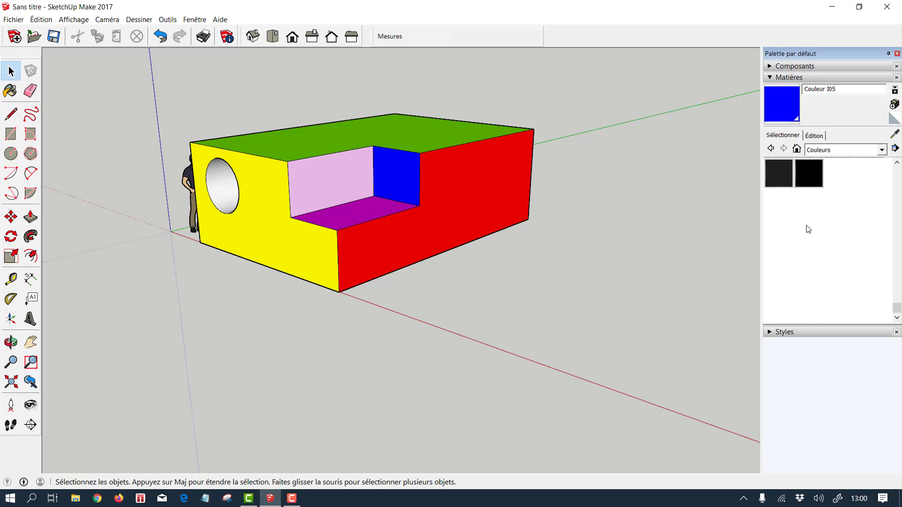
scroll(806, 225, "up", 15)
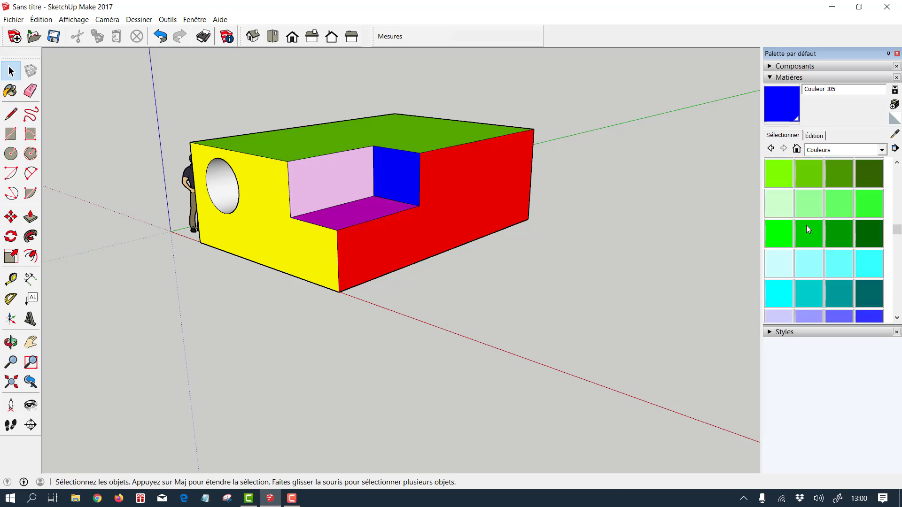
left_click(772, 149)
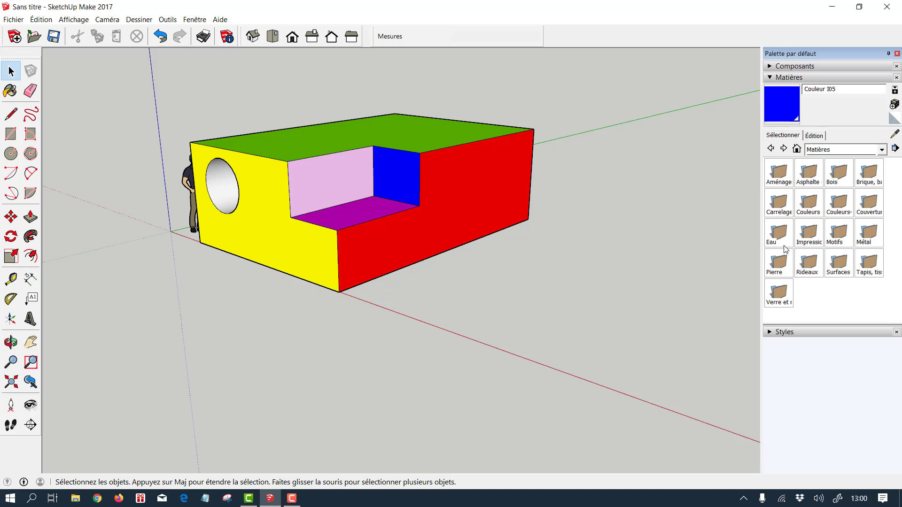
left_click(782, 201)
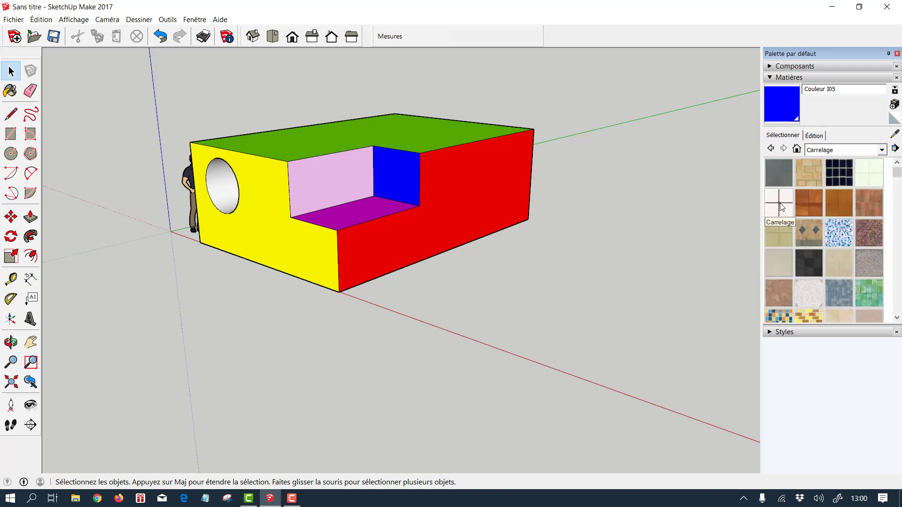
left_click(770, 150)
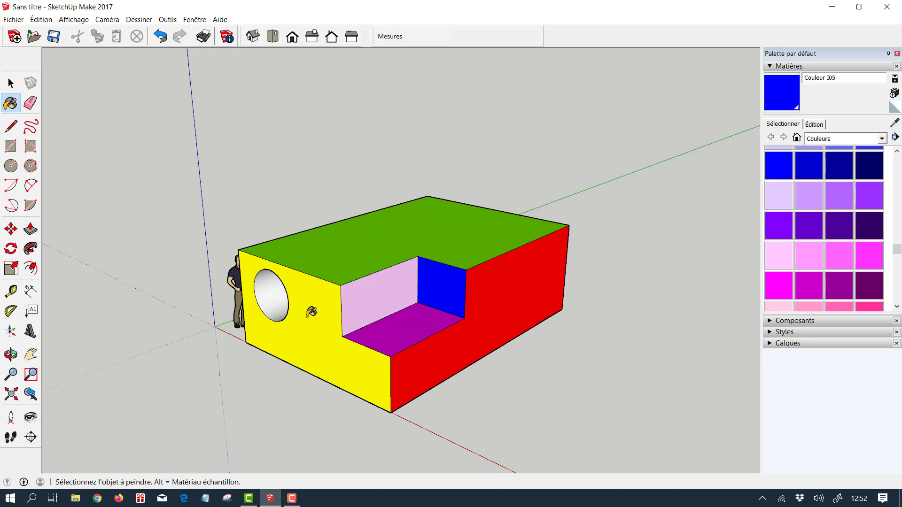
Collapse the Matières section, hide the default tray, switch to the Select tool and display the tray again.
left_click(770, 67)
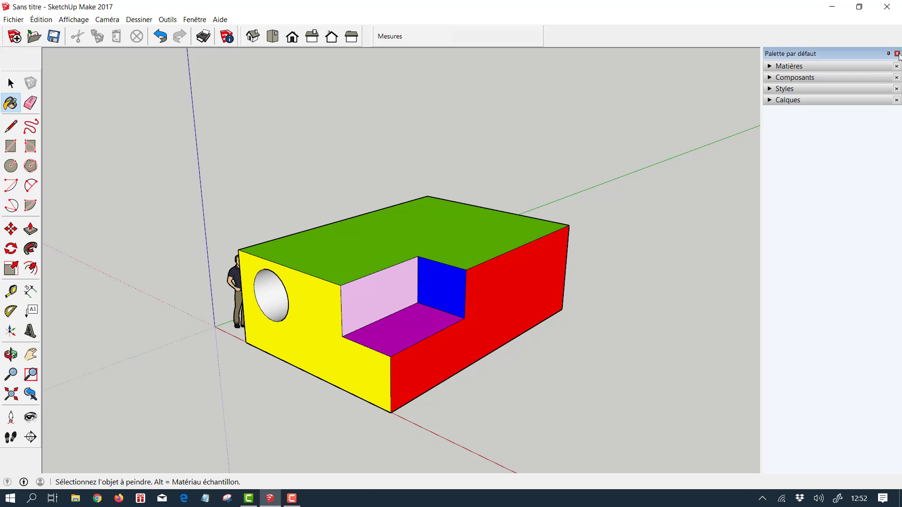
left_click(897, 53)
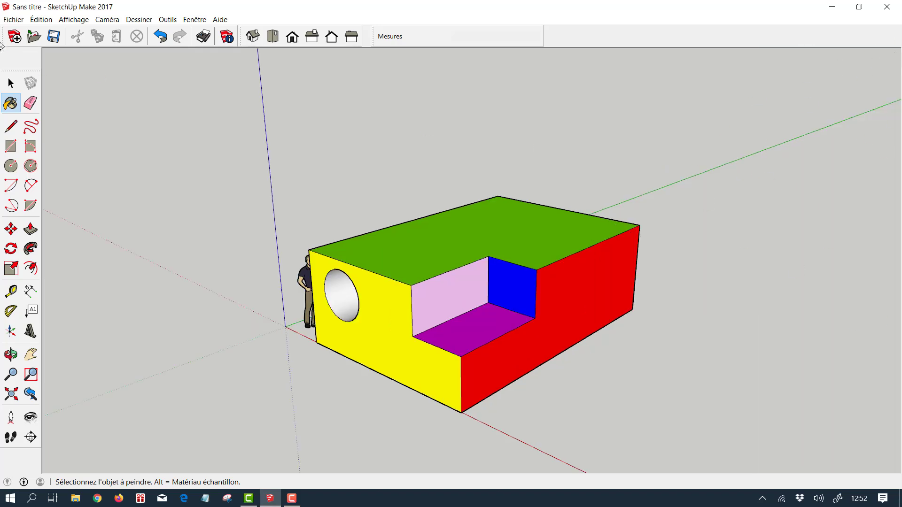
left_click(10, 84)
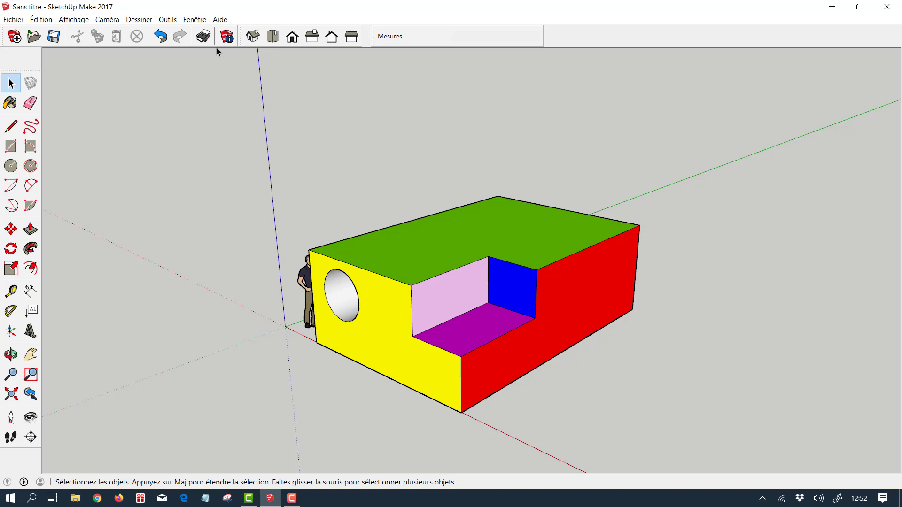
left_click(198, 24)
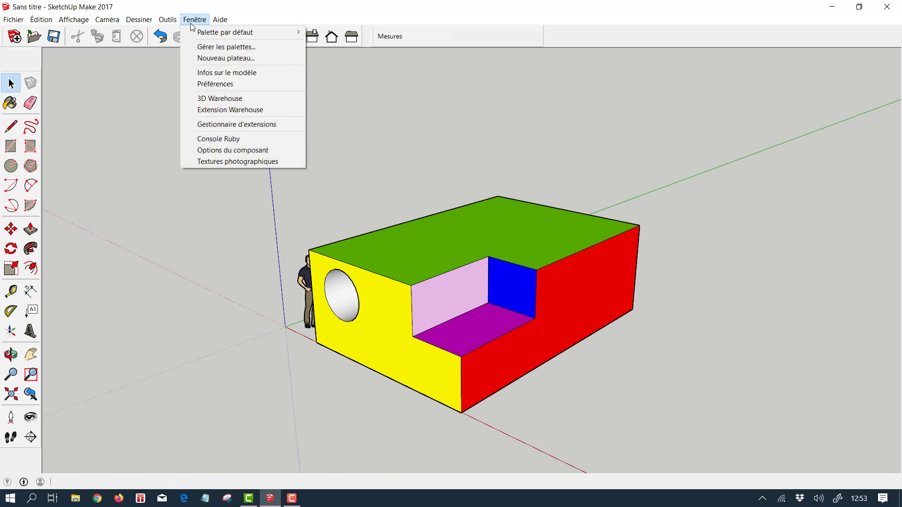
mouse_move(207, 35)
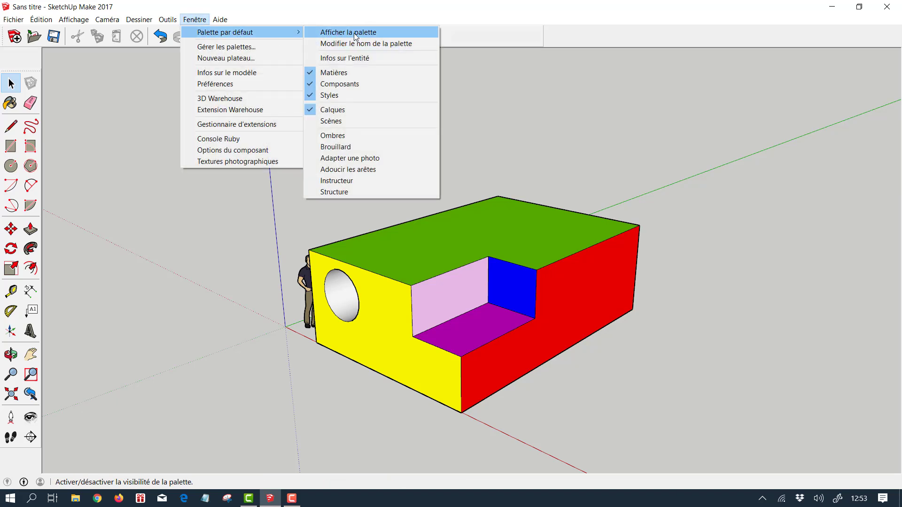
left_click(328, 32)
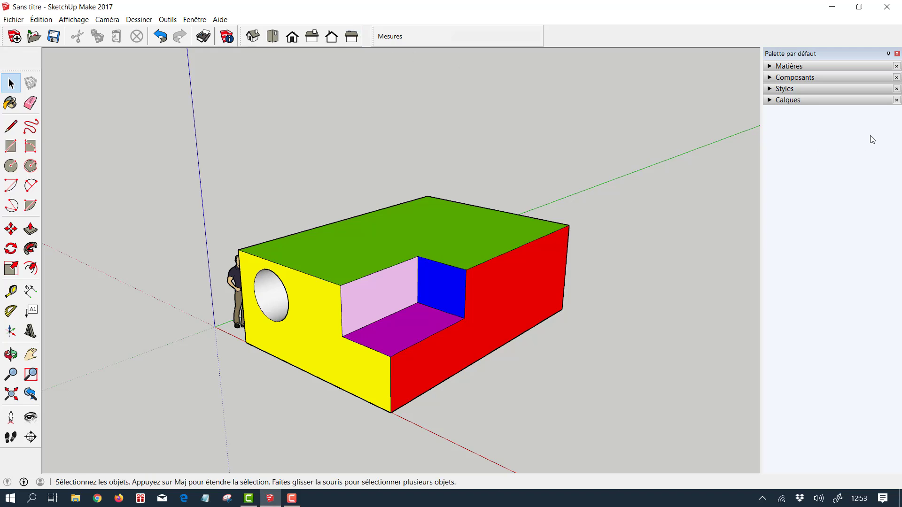
Remove the Calques, Styles, Composants and Matières sections from the default tray.
left_click(896, 100)
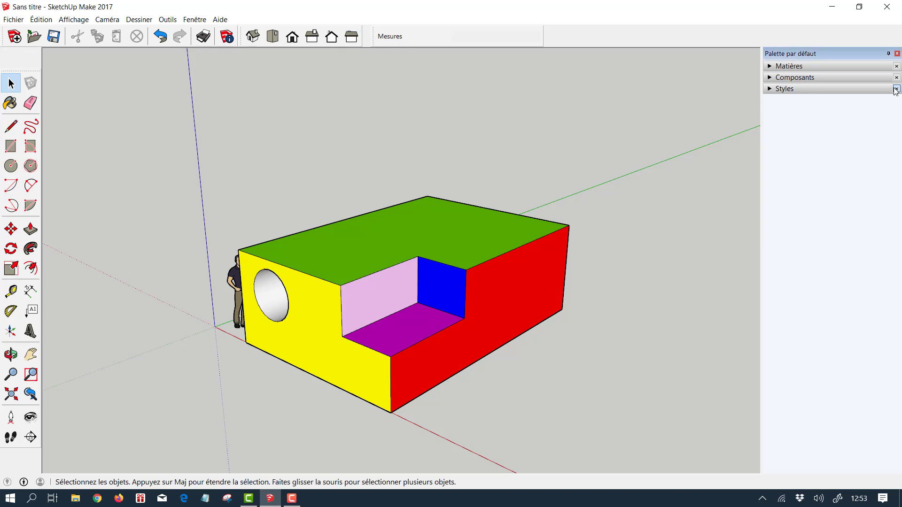
left_click(896, 88)
left_click(896, 77)
left_click(896, 66)
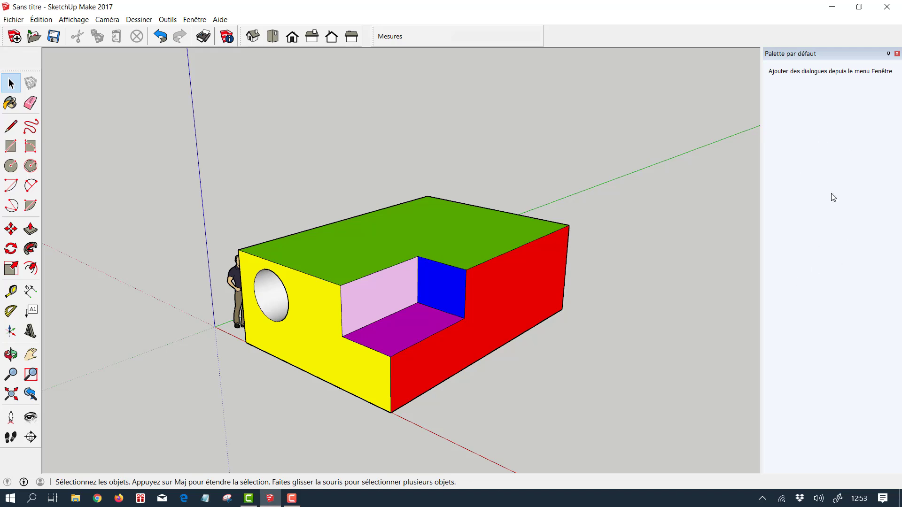
Add the Composants, Matières and Styles sections to the empty default tray, in that order.
left_click(195, 19)
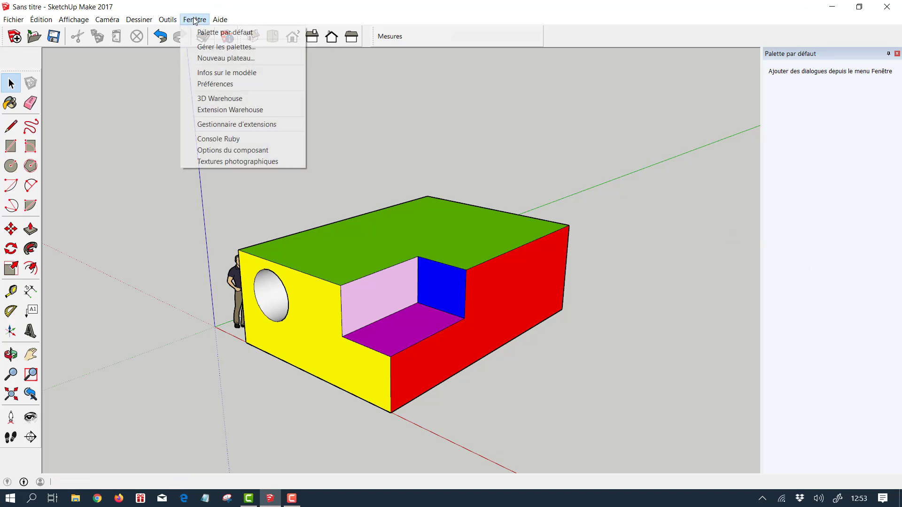
mouse_move(203, 34)
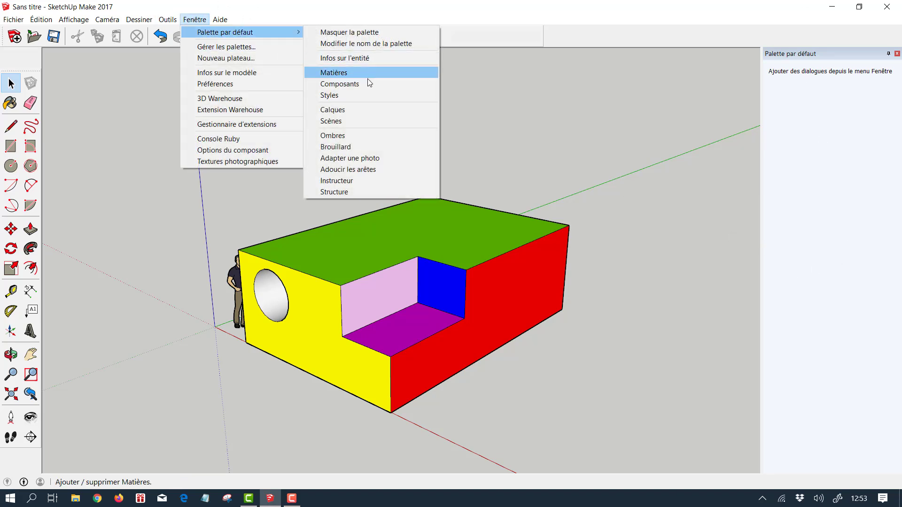
left_click(365, 84)
left_click(194, 19)
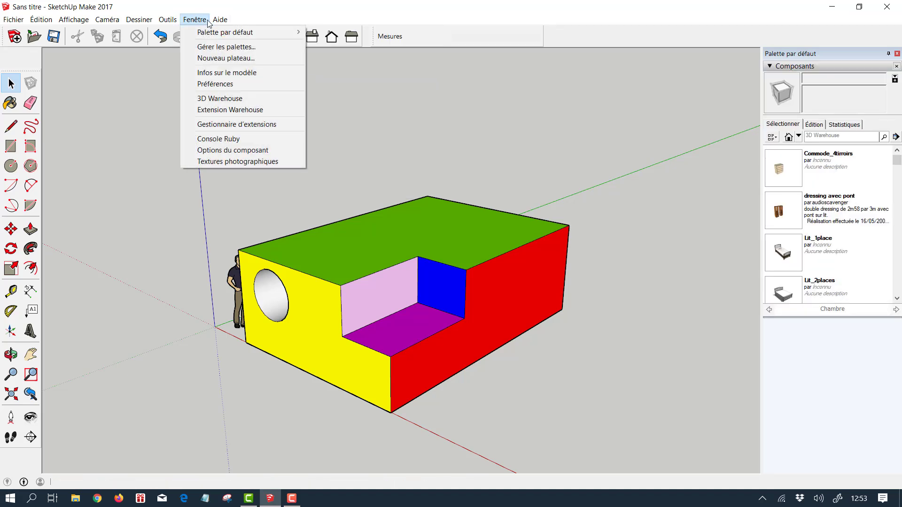
mouse_move(220, 19)
mouse_move(291, 32)
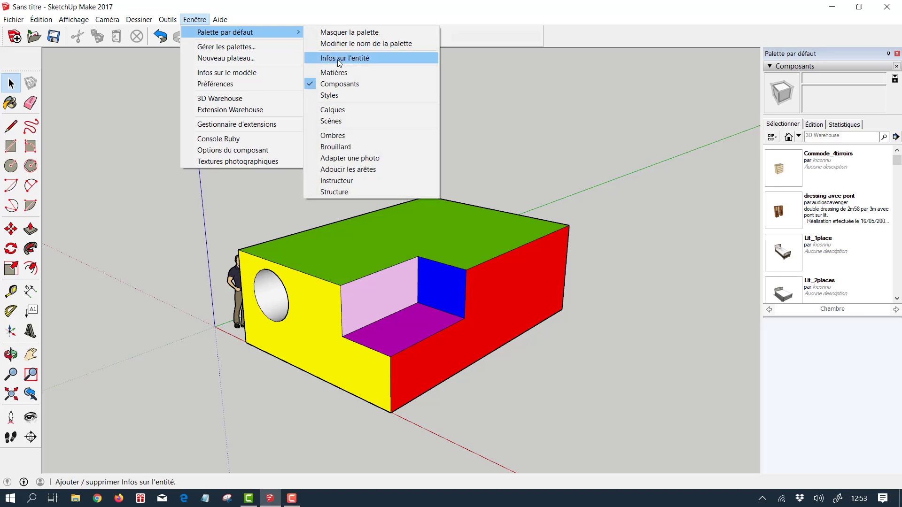
left_click(333, 73)
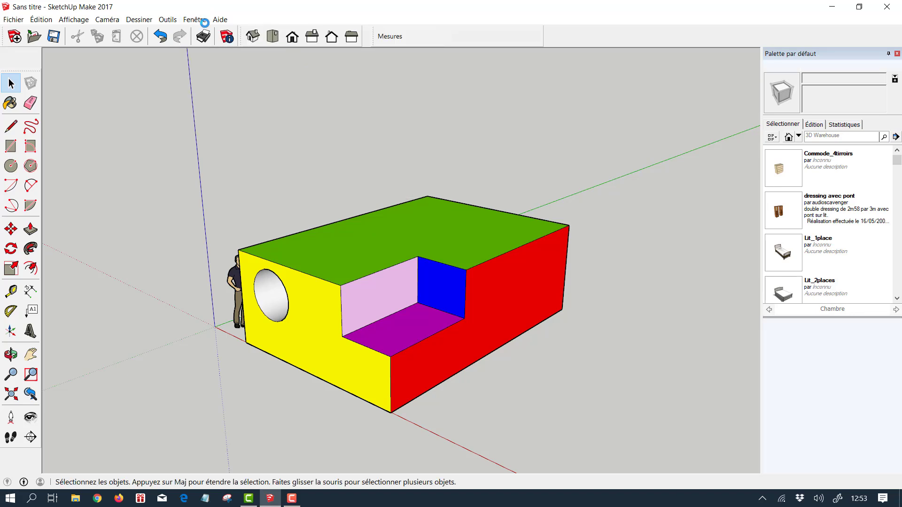
left_click(194, 21)
mouse_move(237, 34)
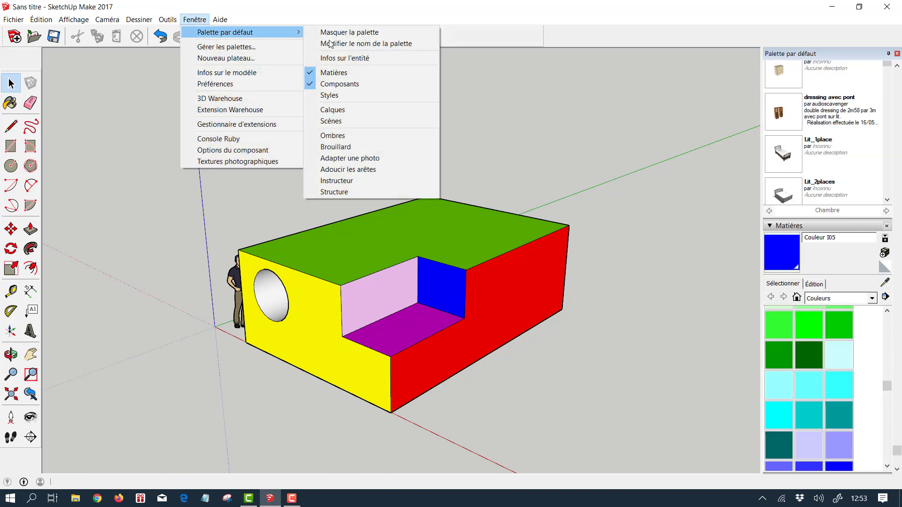
left_click(351, 95)
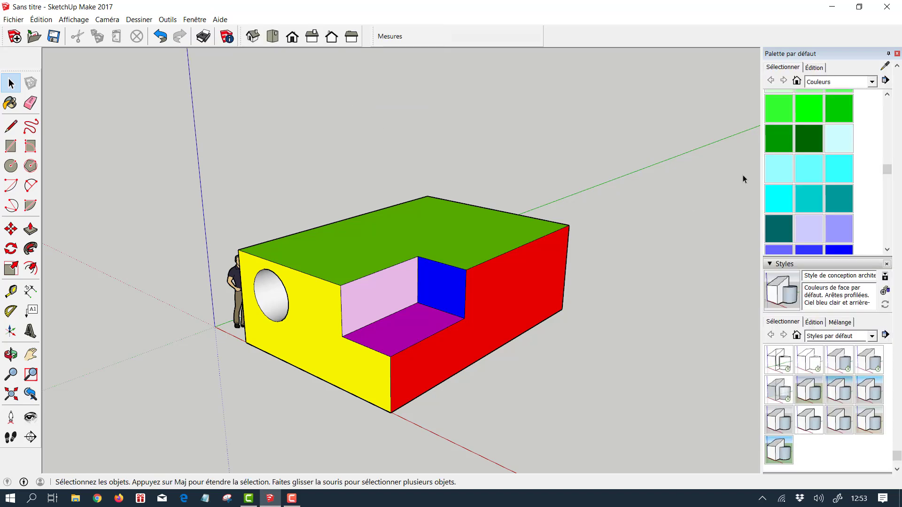
Collapse the Styles, Matières and Composants sections in the default tray.
left_click(778, 264)
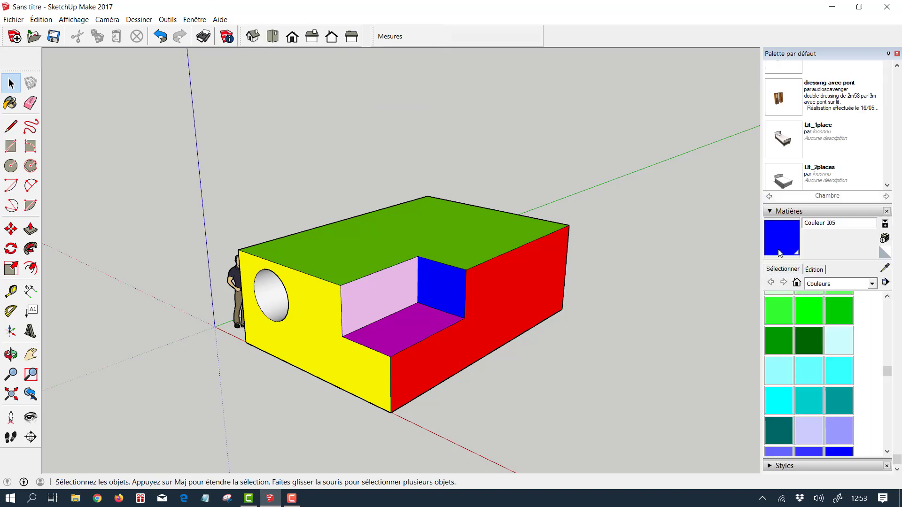
left_click(770, 212)
left_click(769, 67)
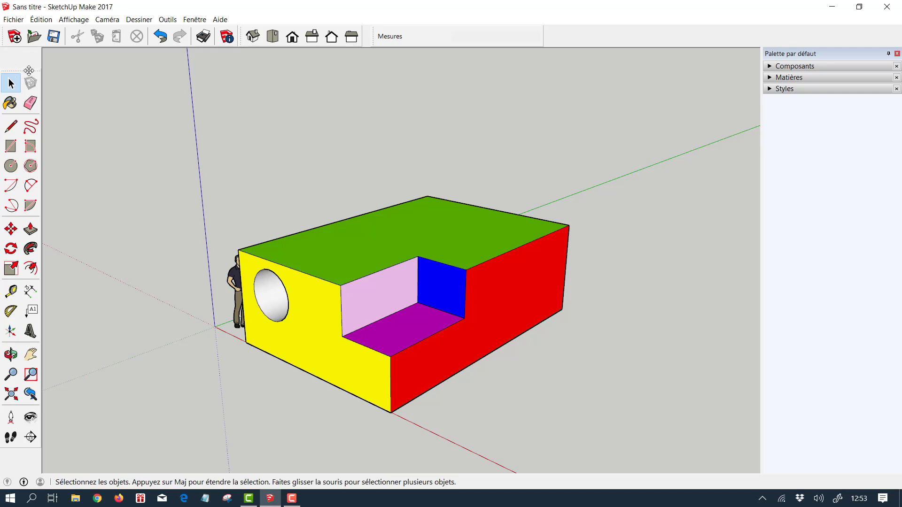
Float the large tool set over the drawing area, dock it back along the edge and move it up against the upper toolbar.
left_click_drag(29, 71, 232, 91)
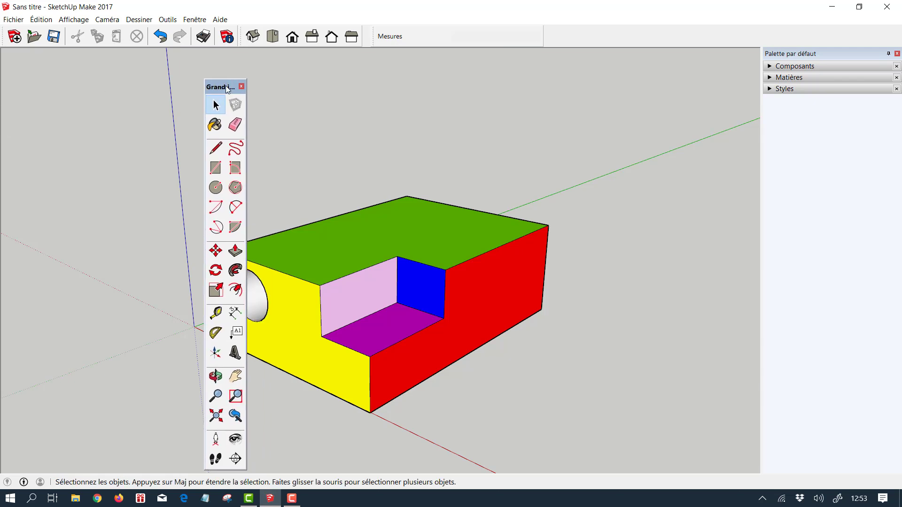
double_click(226, 89)
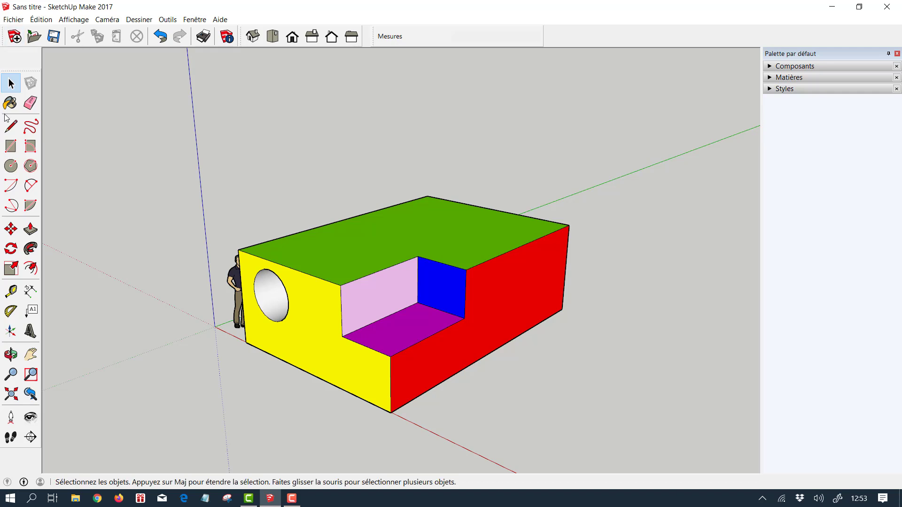
left_click_drag(26, 70, 2, 86)
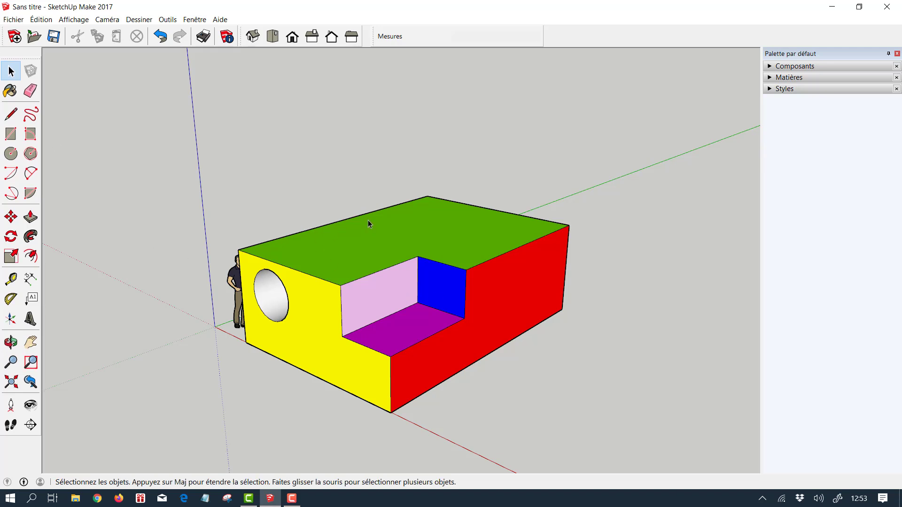
Zoom far out and pan until the model is lost, bring it back with Zoom Extents and zoom out slightly.
scroll(329, 183, "down", 10)
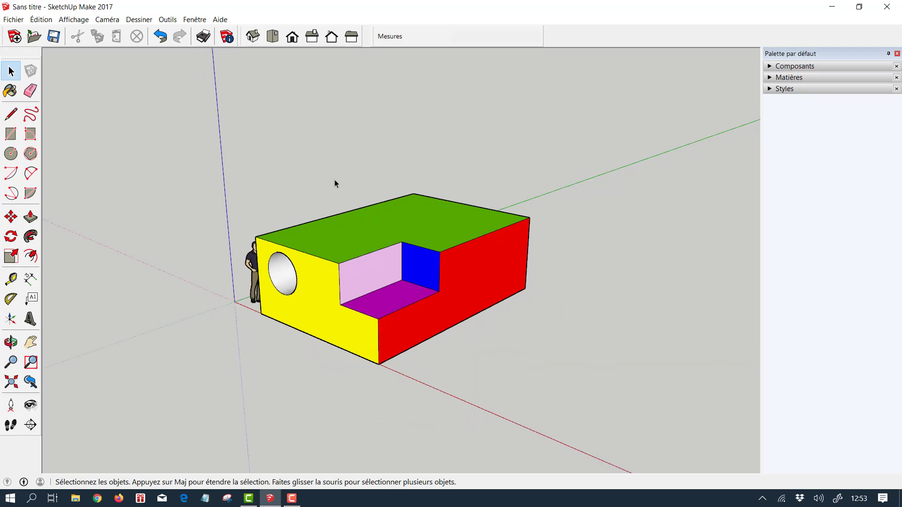
scroll(336, 225, "down", 3)
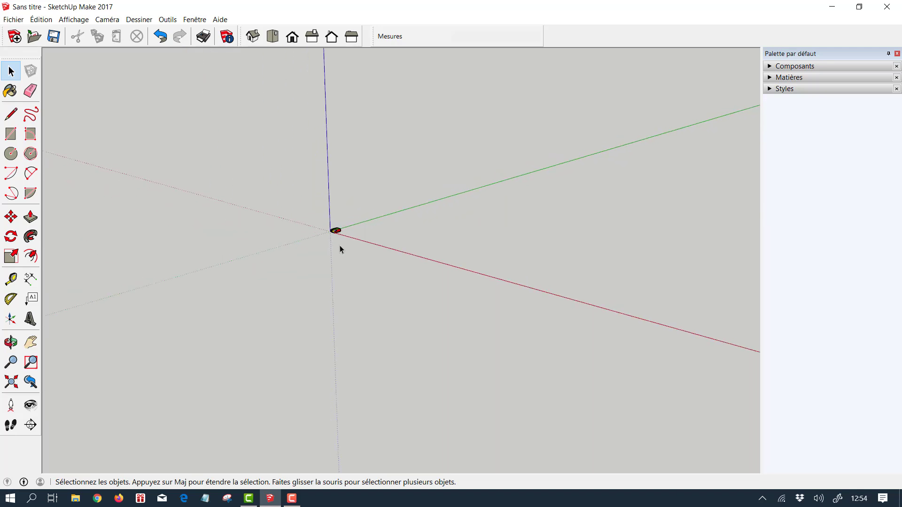
middle_click_drag(340, 247, 424, 357, "shift")
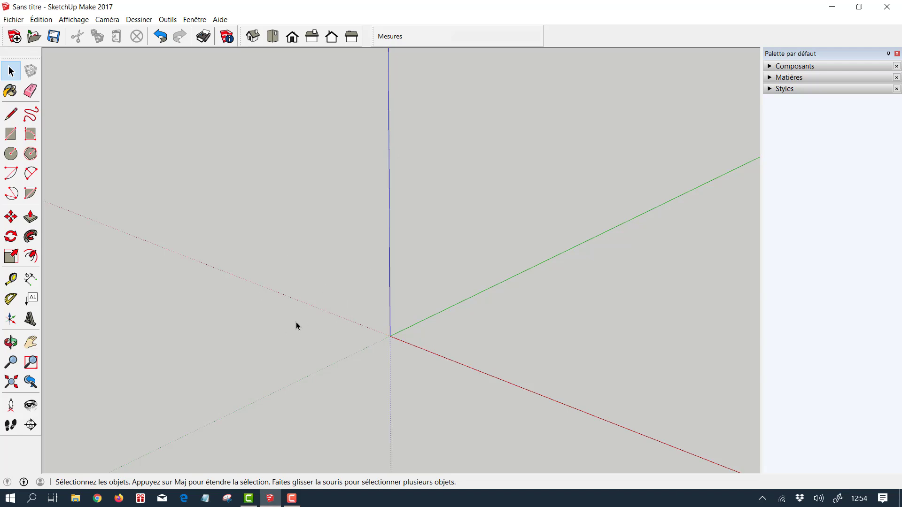
left_click(13, 382)
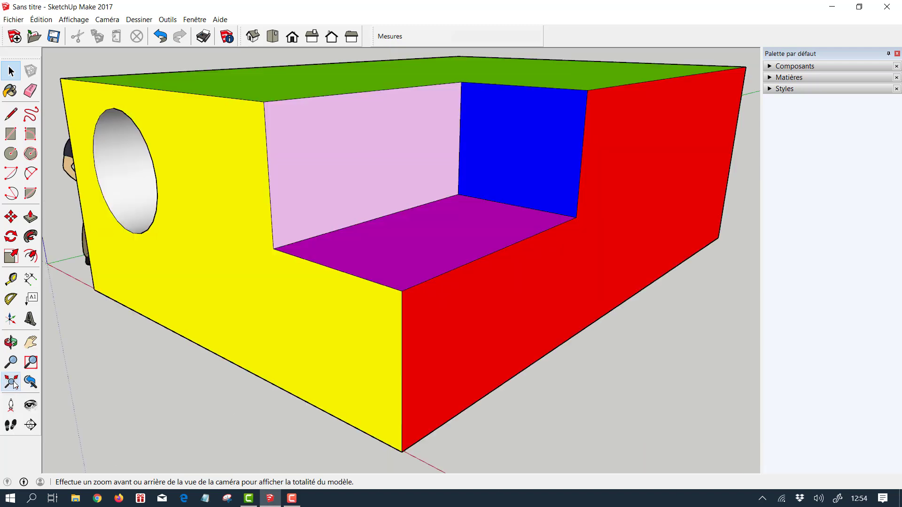
scroll(294, 159, "down", 5)
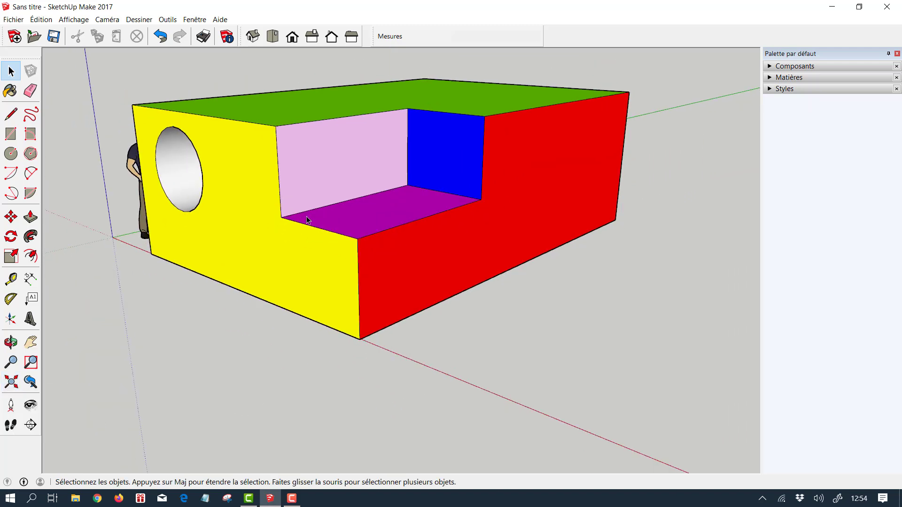